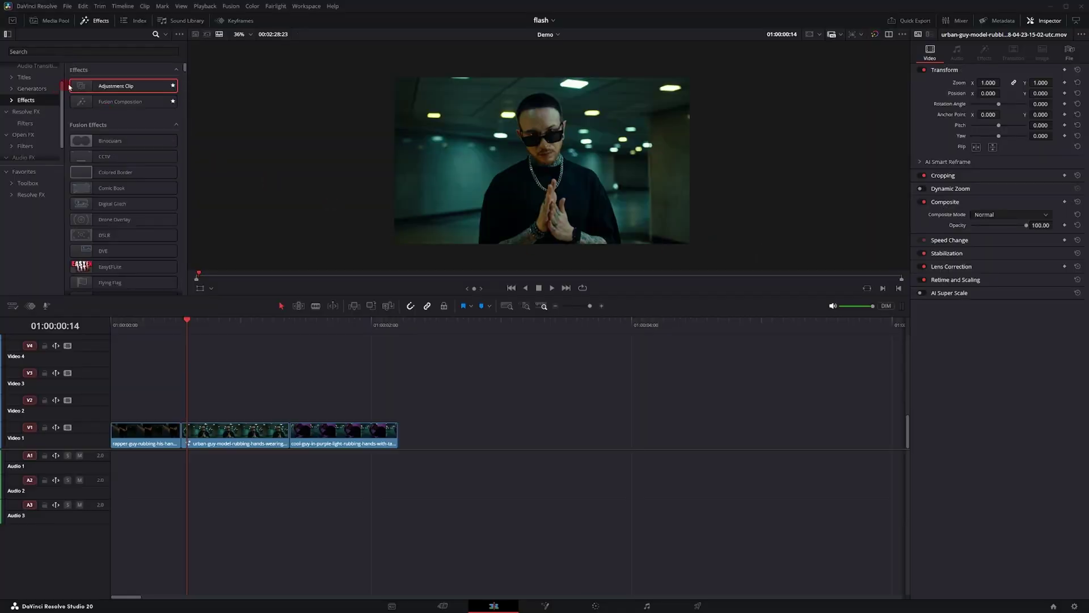
Place an adjustment clip on Video 2, set its duration to 10 frames, and align it on the first cut
{"action": "left_click_drag", "start_coordinate": [116, 85], "coordinate": [217, 402]}
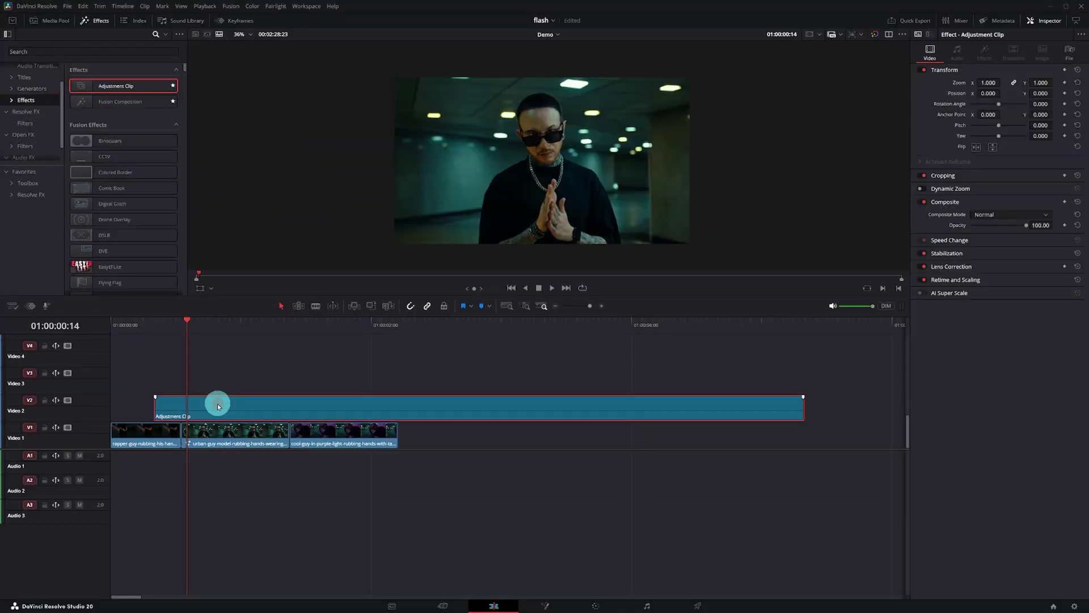
{"action": "key", "text": "ctrl+d"}
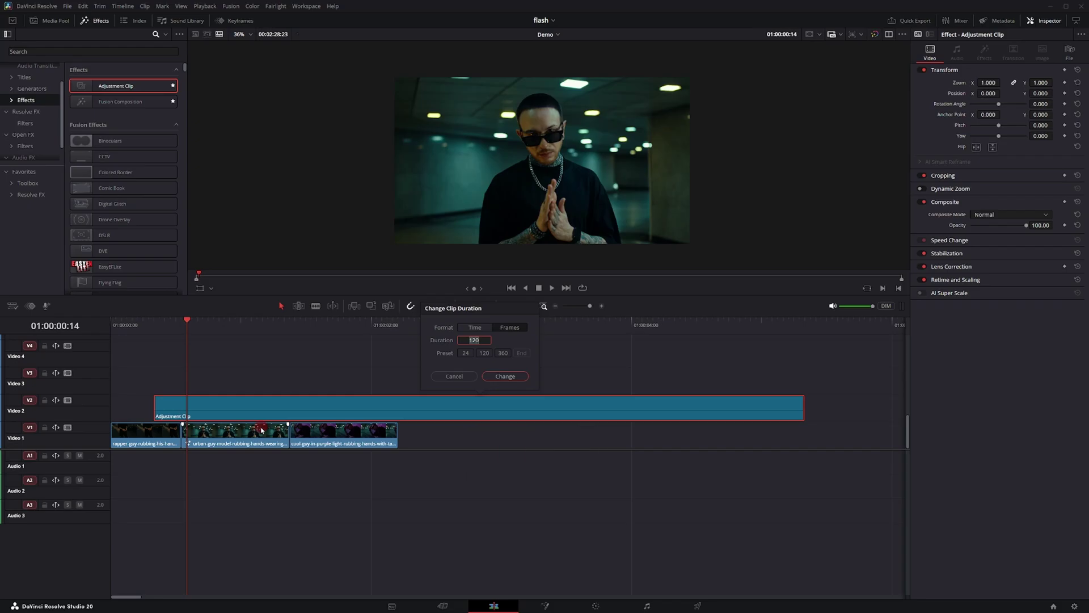
{"action": "type", "text": "10"}
{"action": "key", "text": "Return"}
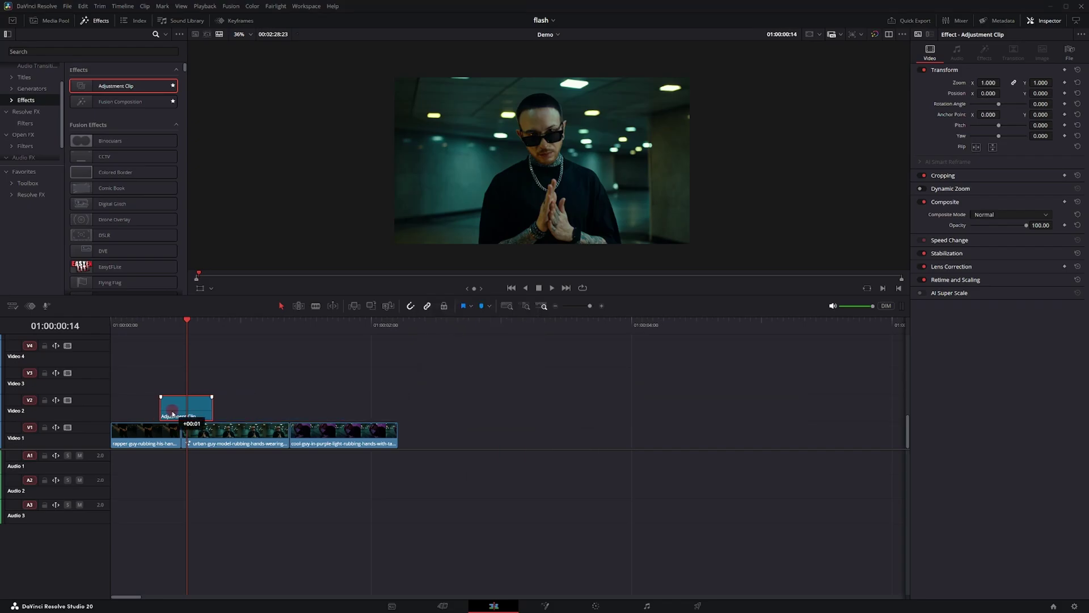
{"action": "left_click_drag", "start_coordinate": [184, 398], "coordinate": [178, 399]}
Open the adjustment clip on the Fusion page
{"action": "right_click", "coordinate": [185, 413]}
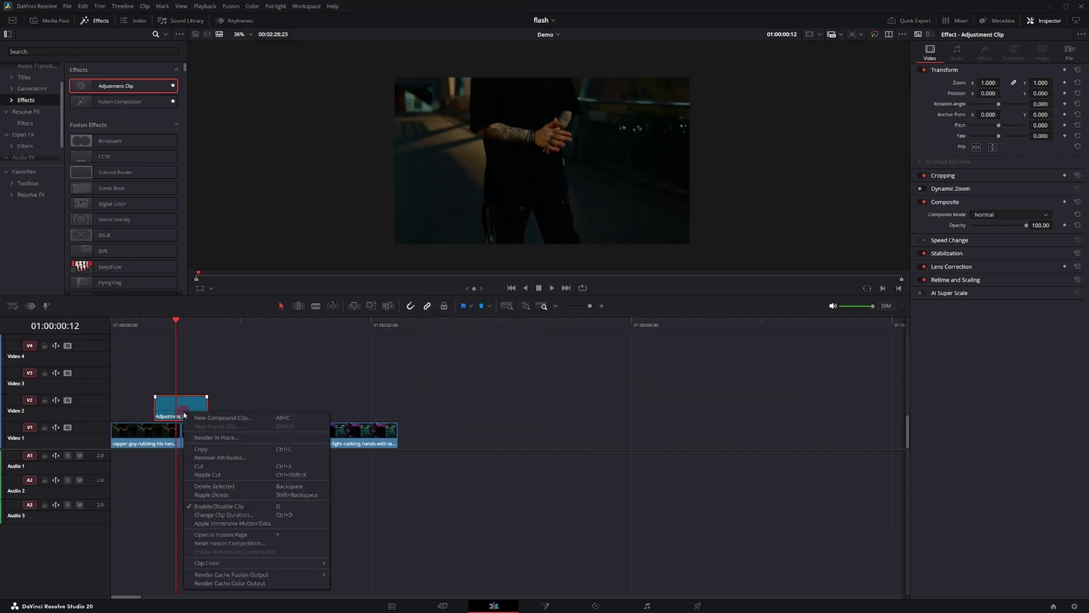
{"action": "left_click", "coordinate": [239, 534]}
{"action": "key", "text": "ctrl+space"}
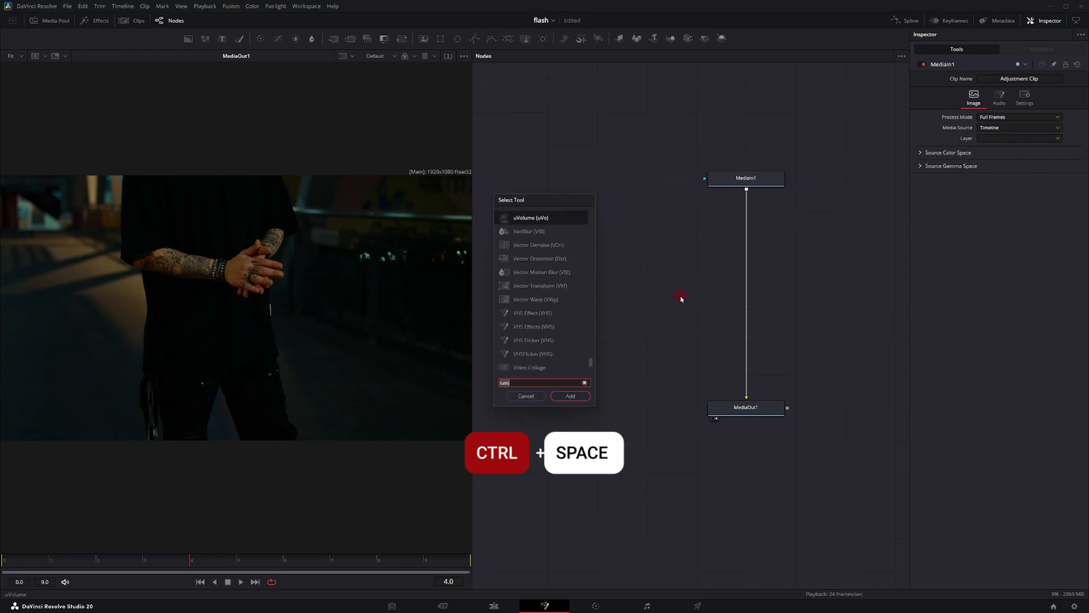
Add a Luma Keyer node to the composition
{"action": "type", "text": "lum"}
{"action": "key", "text": "Up"}
{"action": "key", "text": "Up"}
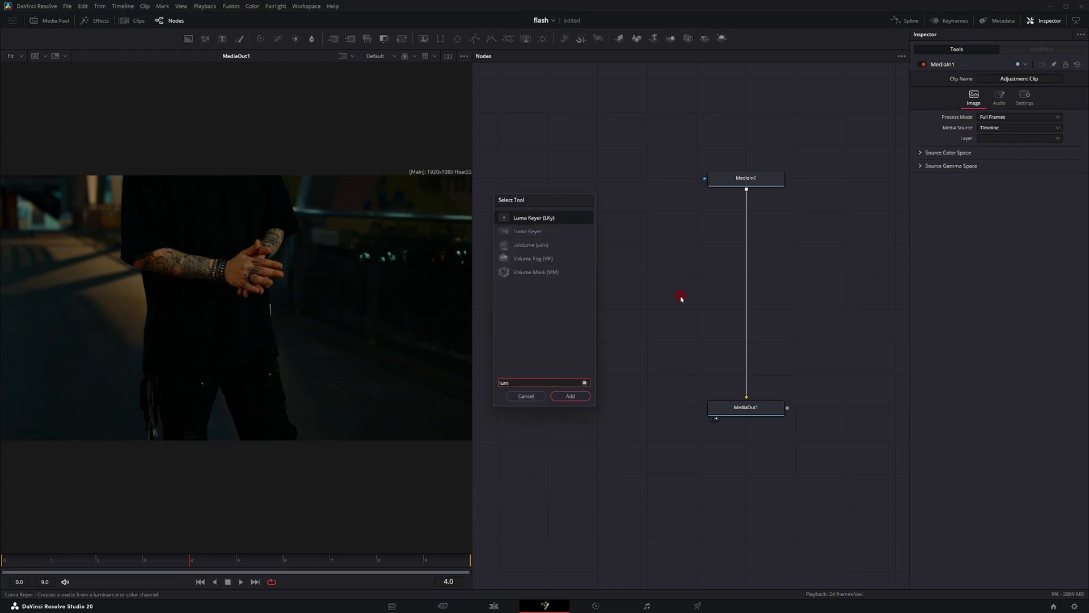
{"action": "key", "text": "shift"}
{"action": "key", "text": "shift+Return"}
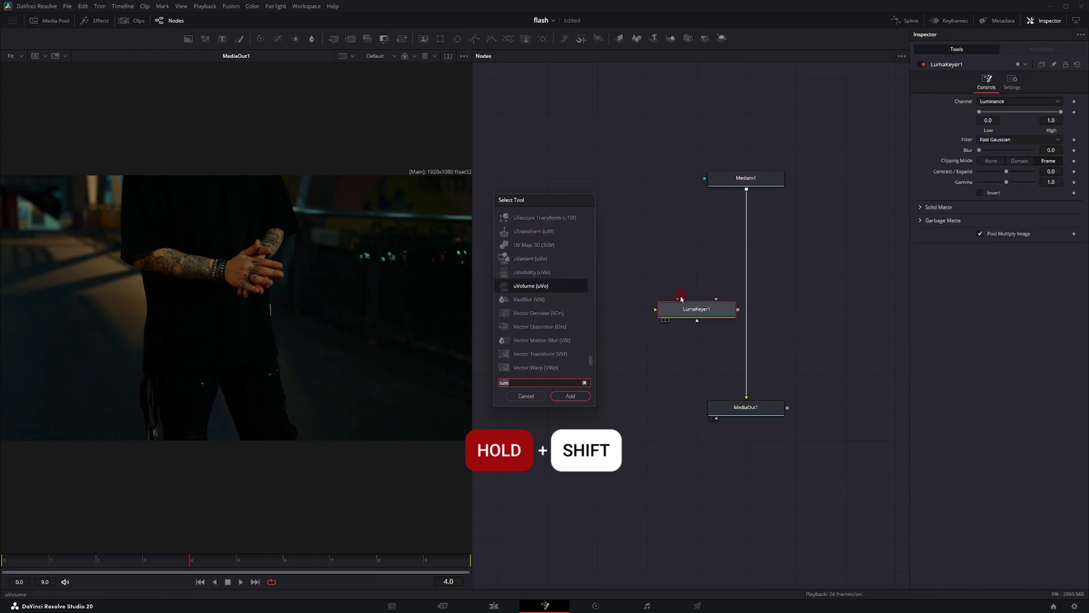
Add a Brightness Contrast node after the Luma Keyer
{"action": "type", "text": "br"}
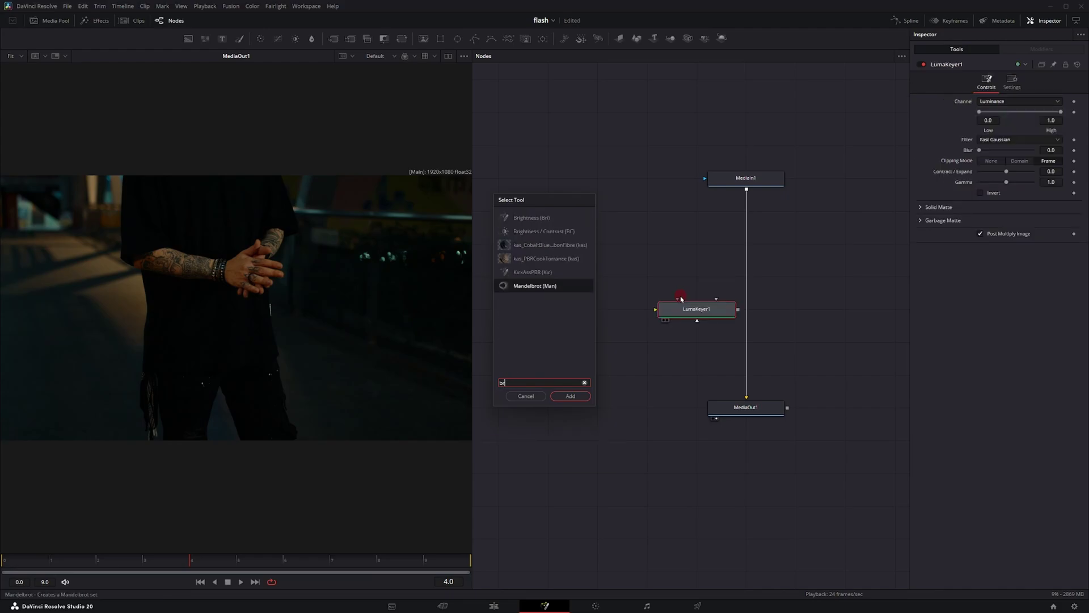
{"action": "key", "text": "Up"}
{"action": "key", "text": "Up"}
{"action": "key", "text": "Up"}
{"action": "key", "text": "Up"}
{"action": "key", "text": "Return"}
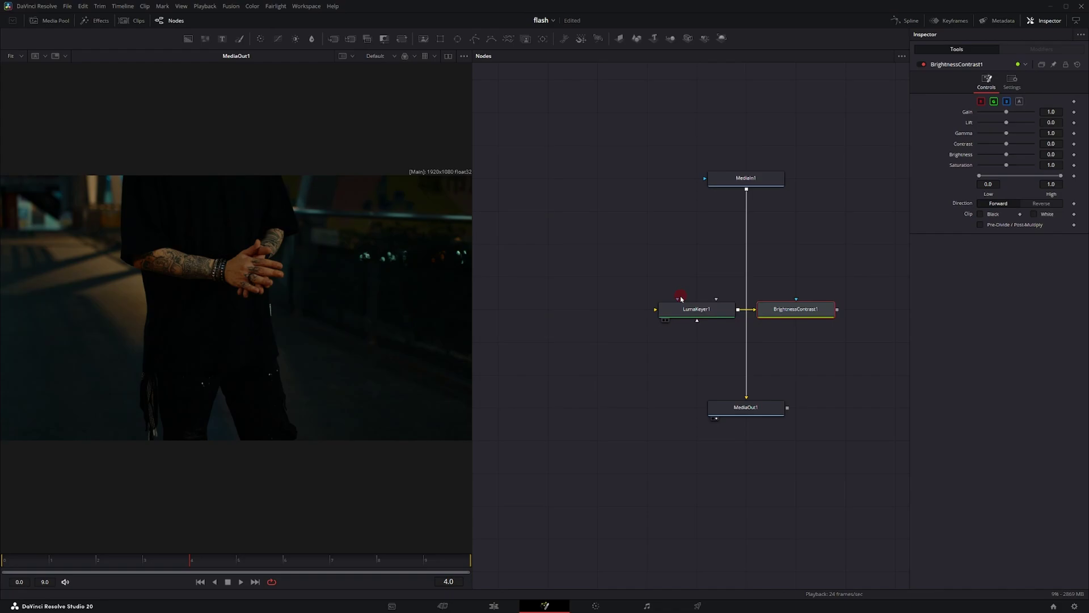
Wire MediaIn1 > LumaKeyer1 > BrightnessContrast1 into Merge1's foreground and raise Gain to about 3
{"action": "left_click_drag", "start_coordinate": [797, 322], "coordinate": [747, 194]}
{"action": "left_click_drag", "start_coordinate": [736, 308], "coordinate": [744, 278]}
{"action": "left_click_drag", "start_coordinate": [684, 333], "coordinate": [586, 236]}
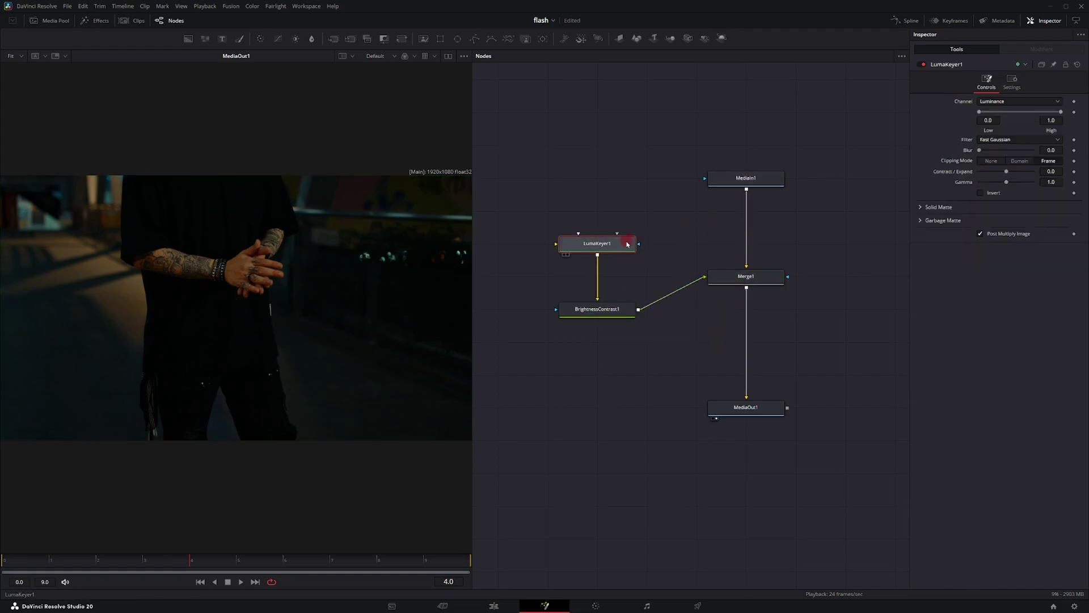
{"action": "left_click_drag", "start_coordinate": [747, 192], "coordinate": [559, 243]}
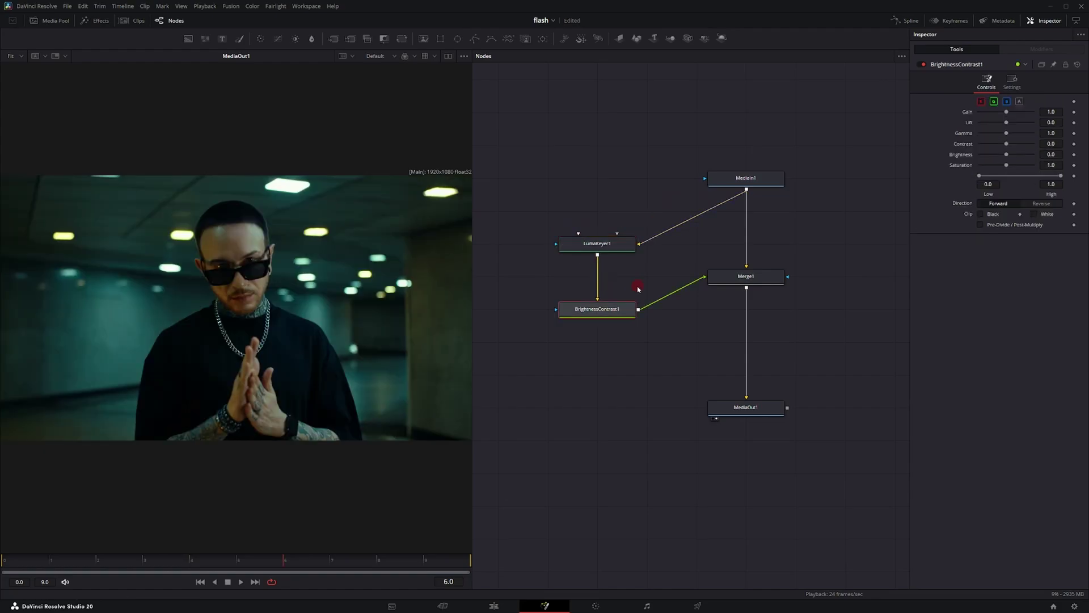
{"action": "left_click_drag", "start_coordinate": [1051, 112], "coordinate": [1052, 112]}
{"action": "left_click_drag", "start_coordinate": [1006, 112], "coordinate": [1023, 114]}
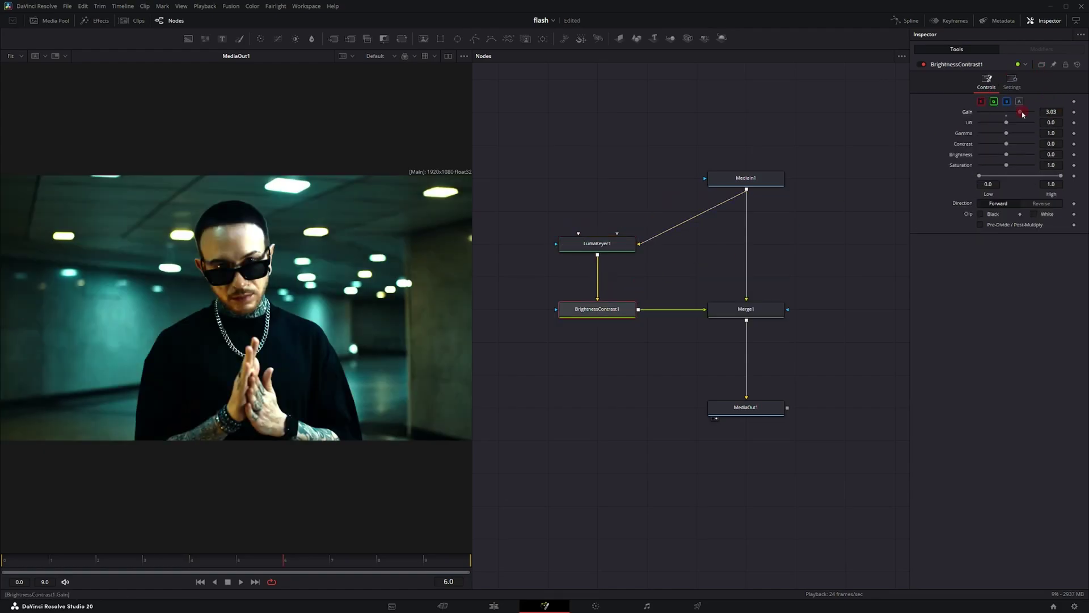
Set the Luma Keyer range to Low 0.239 and High 0.895, with Contrast/Expand 0.49
{"action": "left_click", "coordinate": [590, 244]}
{"action": "left_click_drag", "start_coordinate": [1014, 174], "coordinate": [1020, 174]}
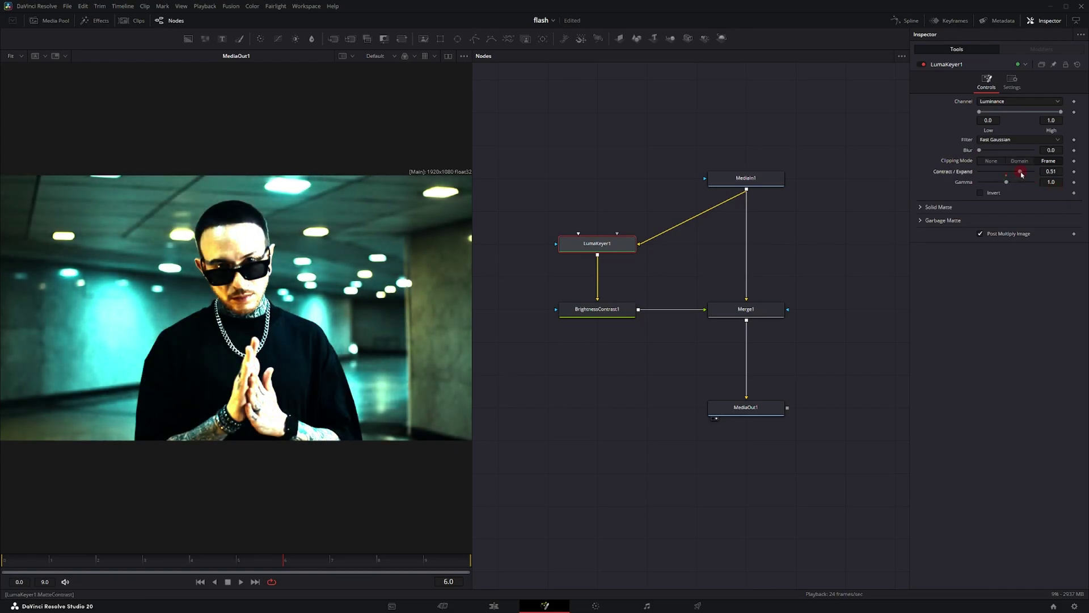
{"action": "left_click_drag", "start_coordinate": [979, 111], "coordinate": [1024, 114]}
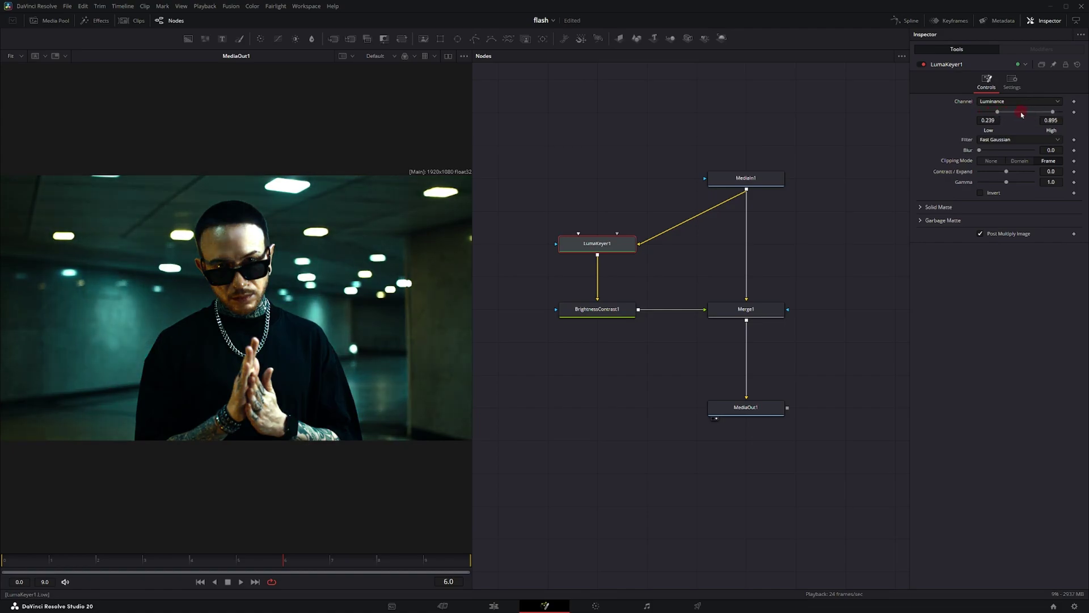
{"action": "left_click_drag", "start_coordinate": [1006, 171], "coordinate": [1019, 171]}
Attach an Anim Curves modifier to the Brightness Contrast Gain
{"action": "left_click", "coordinate": [590, 311]}
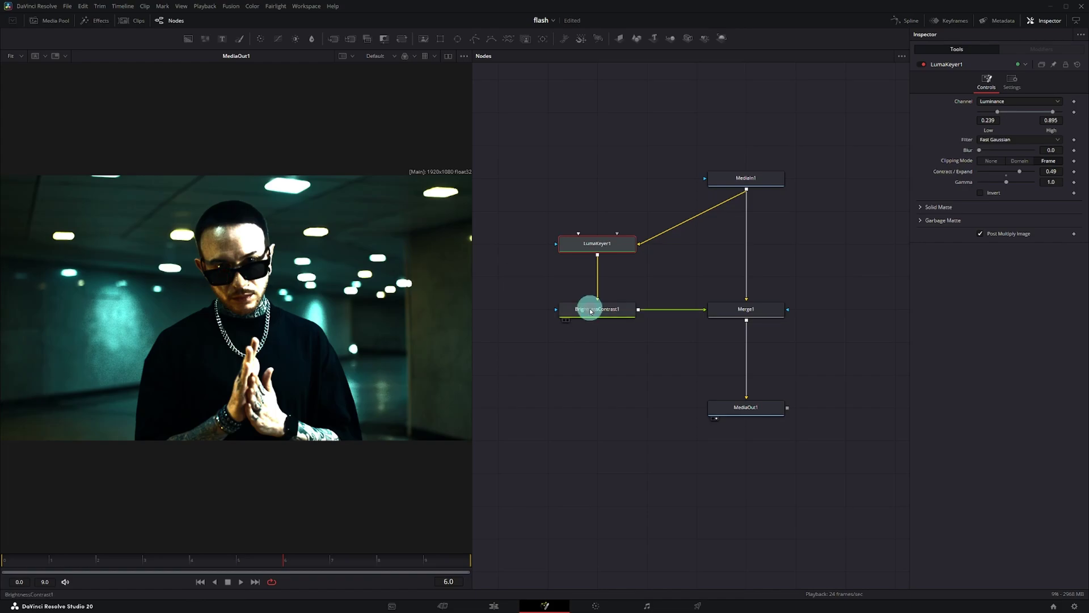
{"action": "right_click", "coordinate": [971, 116]}
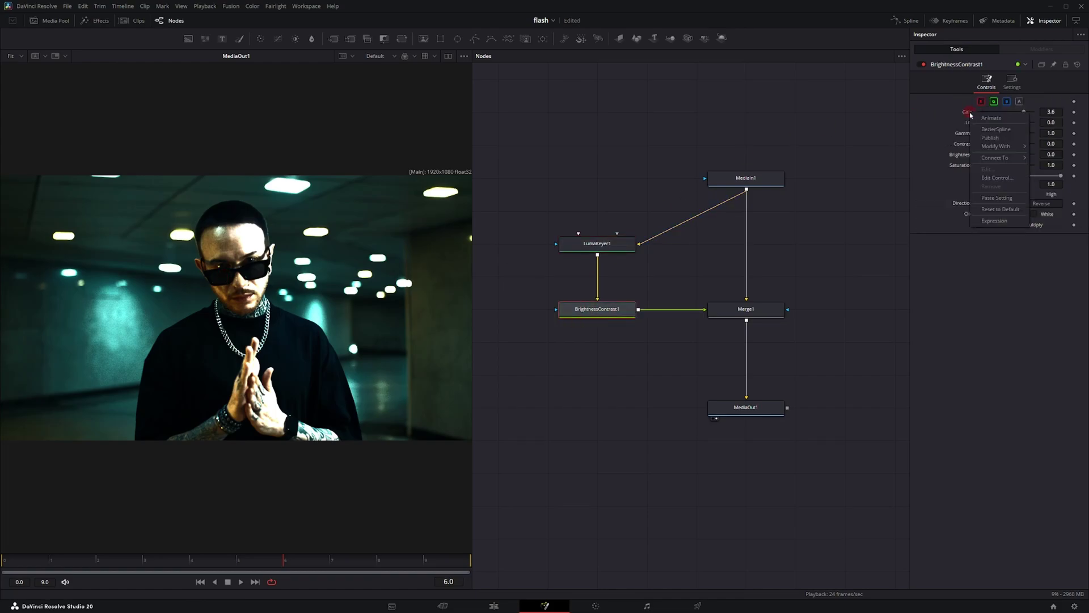
{"action": "mouse_move", "coordinate": [999, 146]}
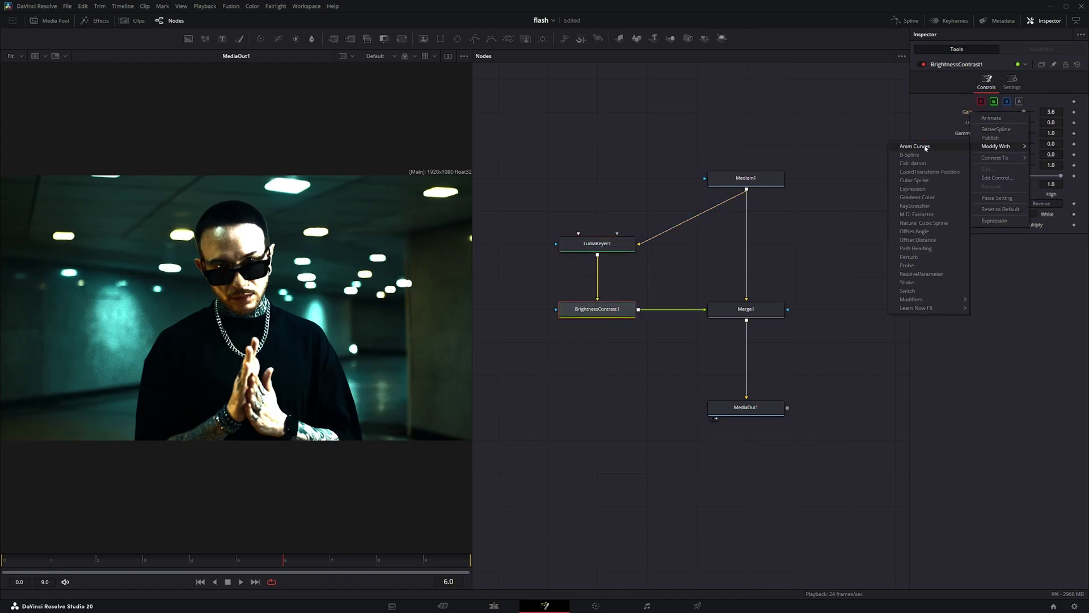
{"action": "left_click", "coordinate": [924, 147]}
Set the Gain curve to Duration source, Easing with Sine in and out, and Mirror on
{"action": "left_click", "coordinate": [1038, 49]}
{"action": "left_click", "coordinate": [1002, 111]}
{"action": "left_click", "coordinate": [1001, 122]}
{"action": "left_click", "coordinate": [1003, 122]}
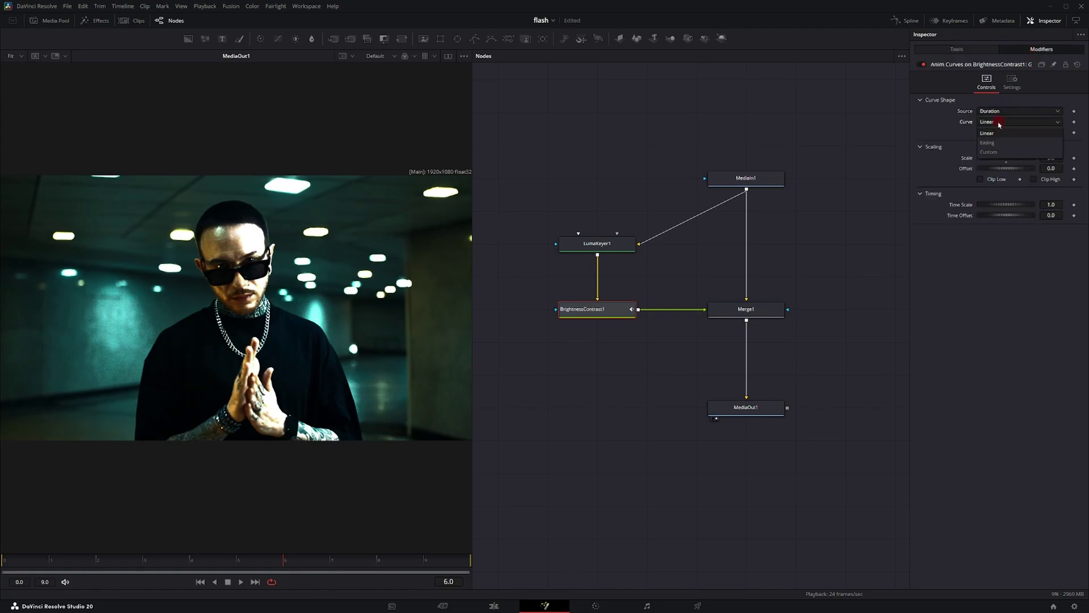
{"action": "left_click", "coordinate": [998, 143]}
{"action": "left_click", "coordinate": [993, 132]}
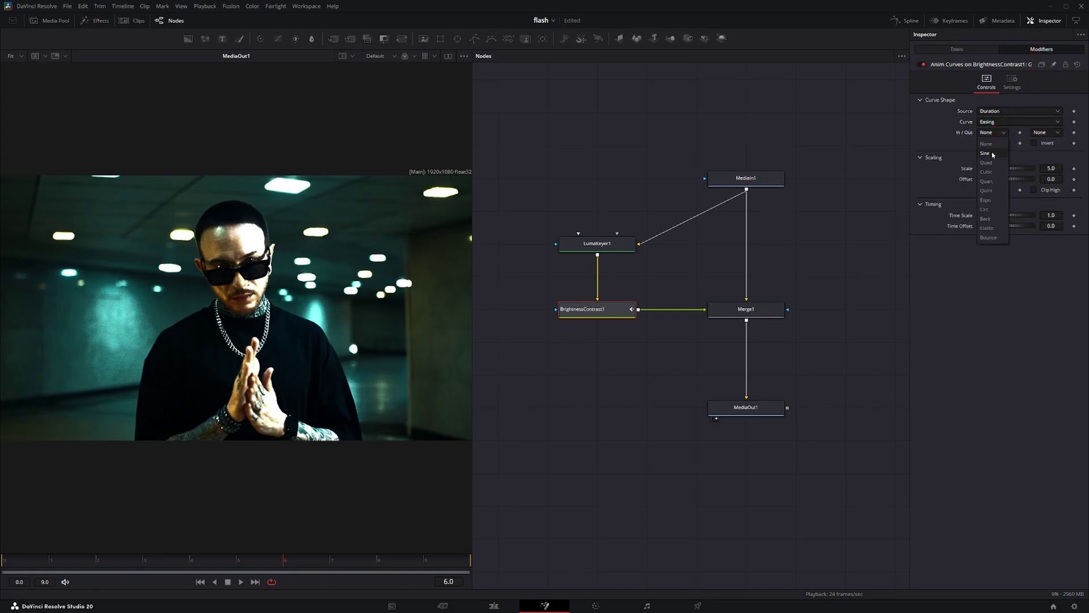
{"action": "left_click", "coordinate": [989, 152]}
{"action": "left_click", "coordinate": [1035, 143]}
{"action": "left_click", "coordinate": [1046, 132]}
{"action": "left_click", "coordinate": [1043, 152]}
{"action": "left_click", "coordinate": [980, 143]}
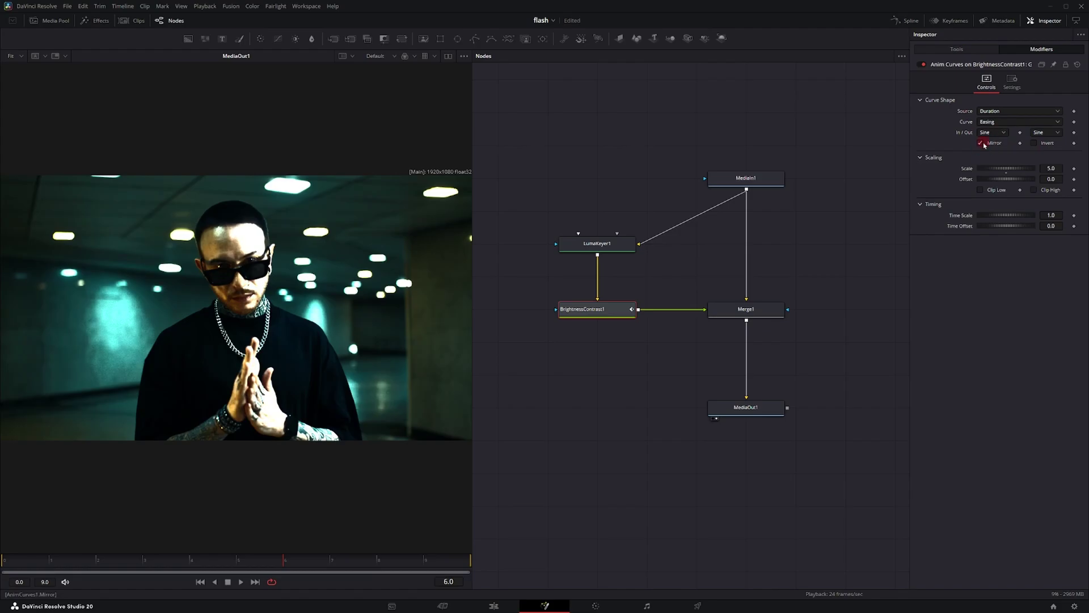
Set the Gain curve's Offset to 1 and Scale to 40
{"action": "left_click_drag", "start_coordinate": [1025, 170], "coordinate": [1072, 167]}
{"action": "left_click", "coordinate": [1053, 180]}
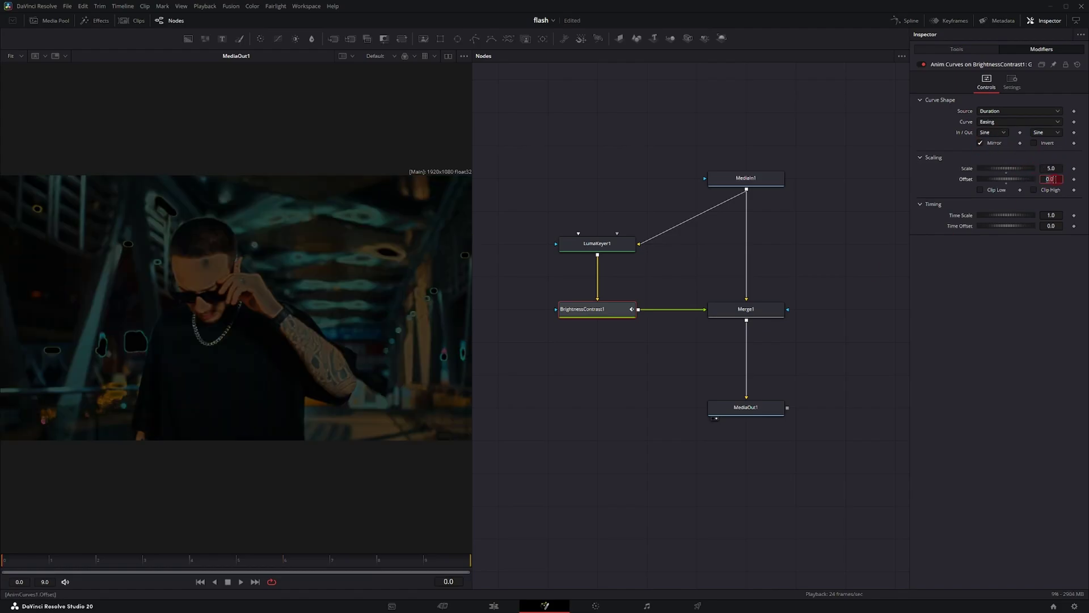
{"action": "type", "text": "1"}
{"action": "key", "text": "Return"}
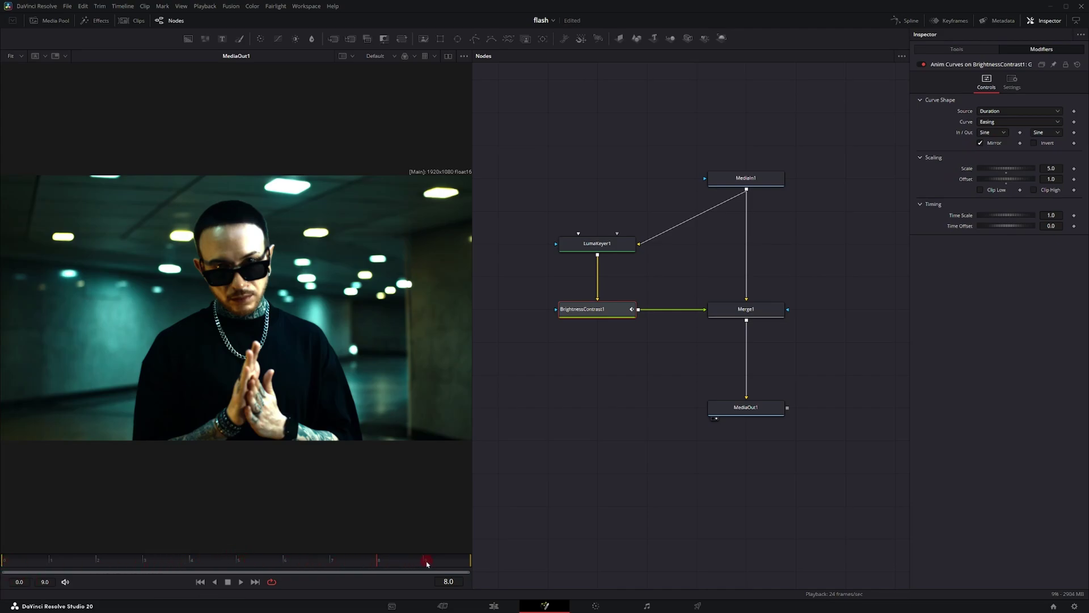
{"action": "left_click", "coordinate": [447, 562]}
{"action": "type", "text": "40"}
{"action": "key", "text": "Return"}
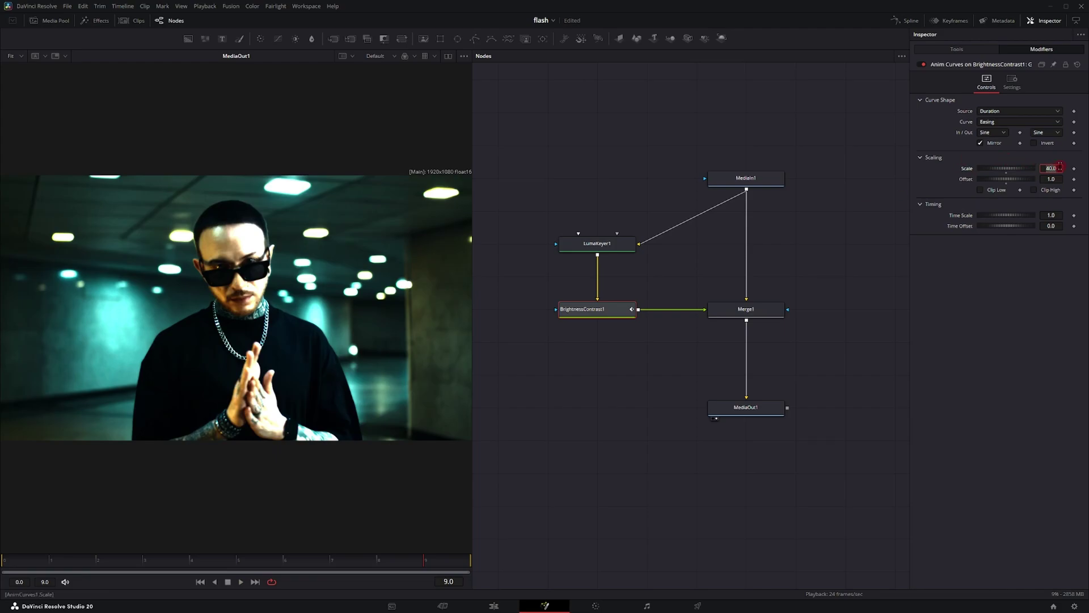
{"action": "left_click", "coordinate": [553, 416]}
{"action": "key", "text": "space"}
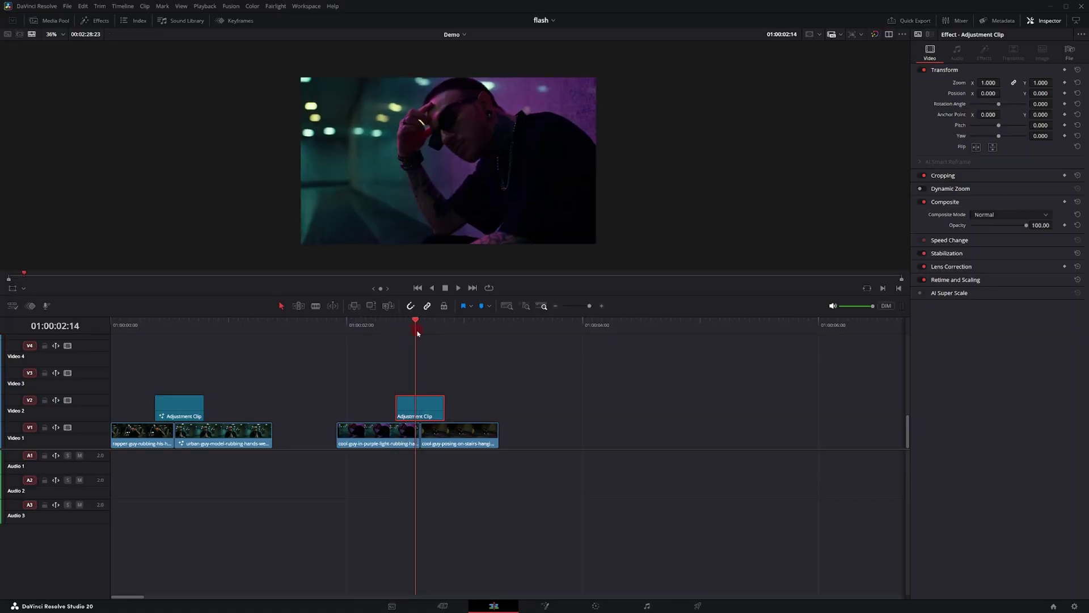
Open the second adjustment clip in Fusion and add Gaussian Blur and Brightness Contrast nodes
{"action": "left_click_drag", "start_coordinate": [418, 333], "coordinate": [421, 335]}
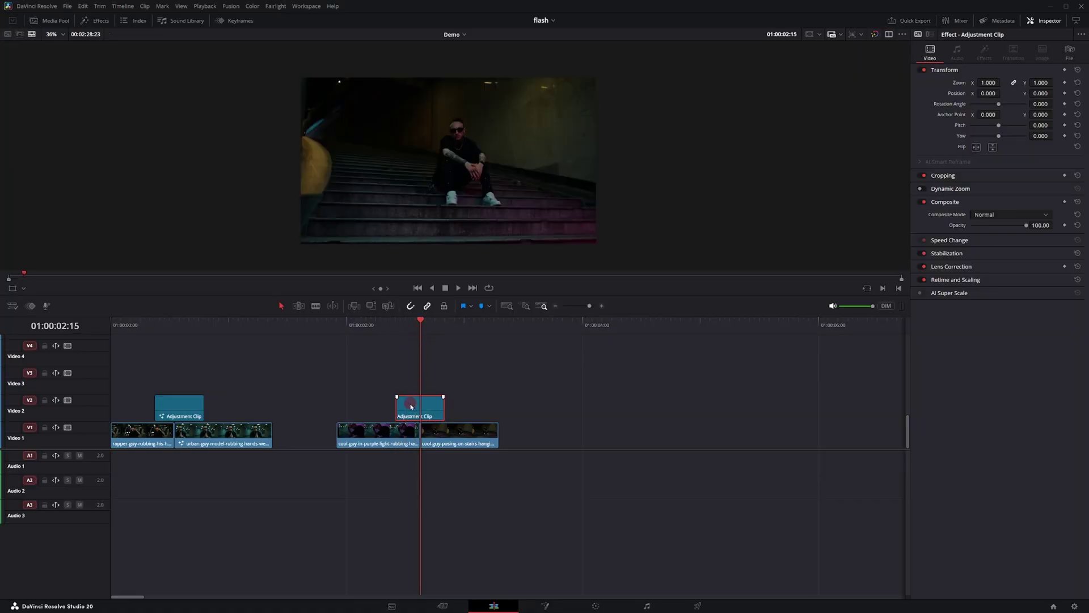
{"action": "key", "text": "shift+5"}
{"action": "key", "text": "ctrl+space"}
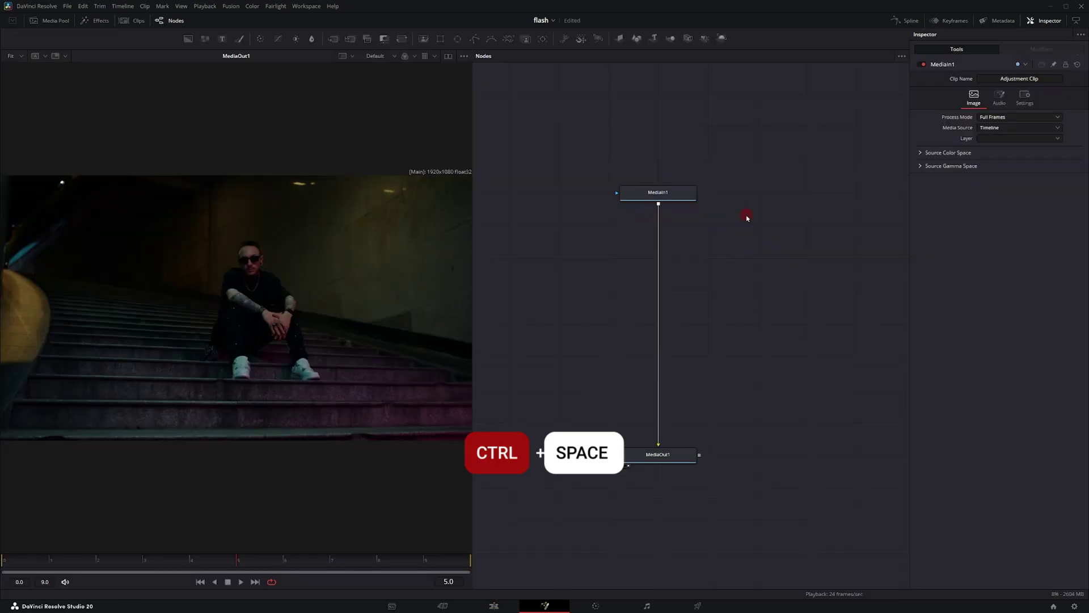
{"action": "type", "text": "ga"}
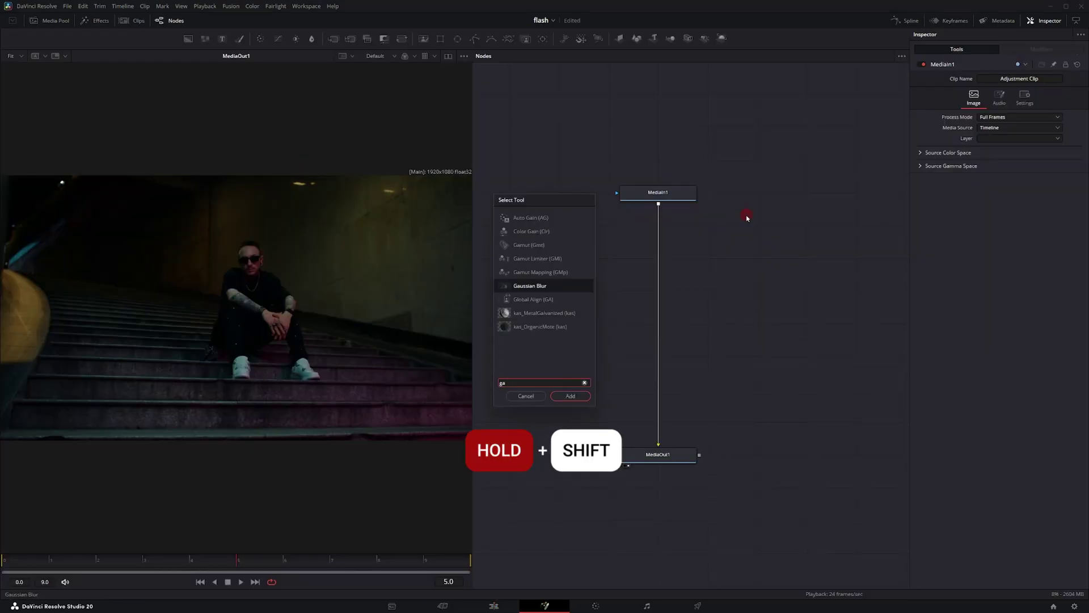
{"action": "key", "text": "shift+Return"}
{"action": "type", "text": "bri"}
{"action": "key", "text": "Return"}
Wire MediaIn1 through GaussianBlur1 and BrightnessContrast1 into MediaOut1
{"action": "left_click_drag", "start_coordinate": [658, 340], "coordinate": [726, 264]}
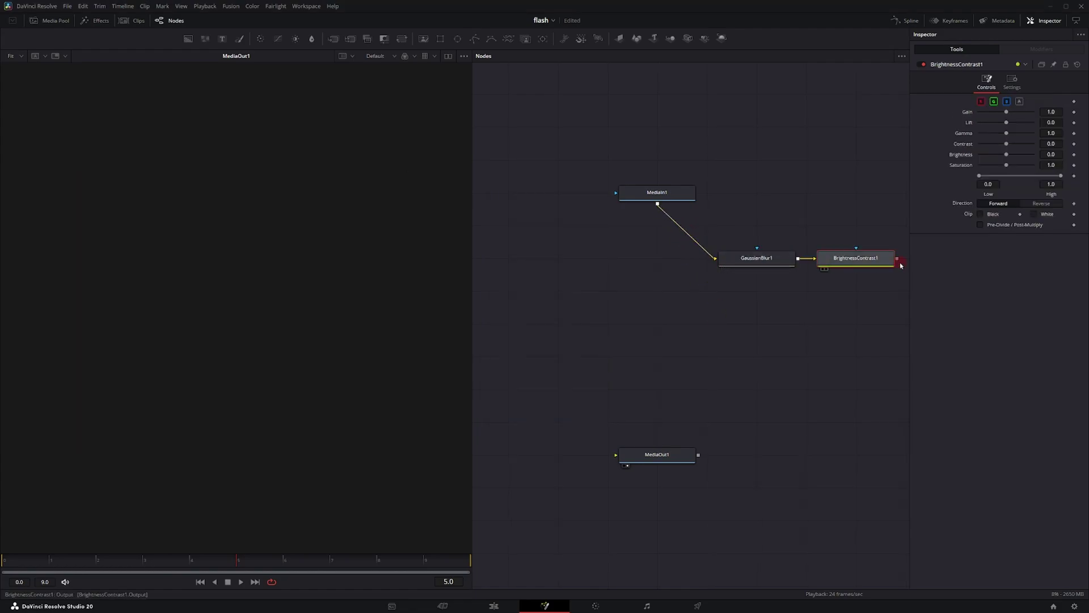
{"action": "left_click_drag", "start_coordinate": [897, 260], "coordinate": [652, 455]}
{"action": "left_click", "coordinate": [682, 266]}
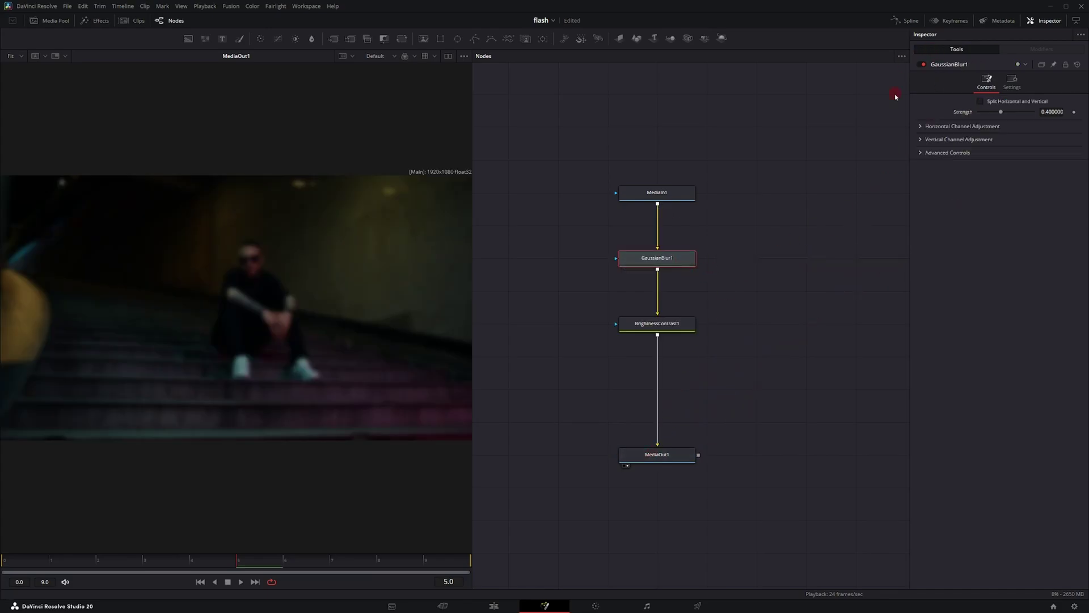
Attach an Anim Curves modifier to GaussianBlur1's Strength
{"action": "right_click", "coordinate": [966, 113]}
{"action": "mouse_move", "coordinate": [1007, 152]}
{"action": "left_click", "coordinate": [911, 149]}
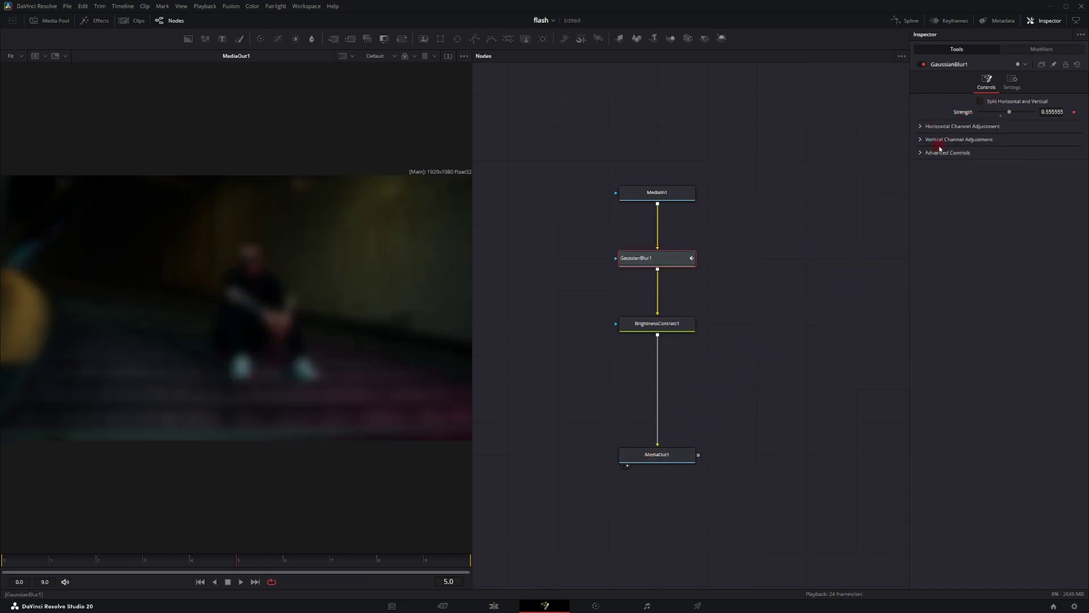
{"action": "left_click", "coordinate": [1050, 49]}
Set the Strength curve to Duration source and Sine easing, with Scale 0.562
{"action": "left_click", "coordinate": [1016, 111]}
{"action": "left_click", "coordinate": [1004, 122]}
{"action": "left_click", "coordinate": [1004, 121]}
{"action": "left_click", "coordinate": [998, 132]}
{"action": "left_click", "coordinate": [994, 133]}
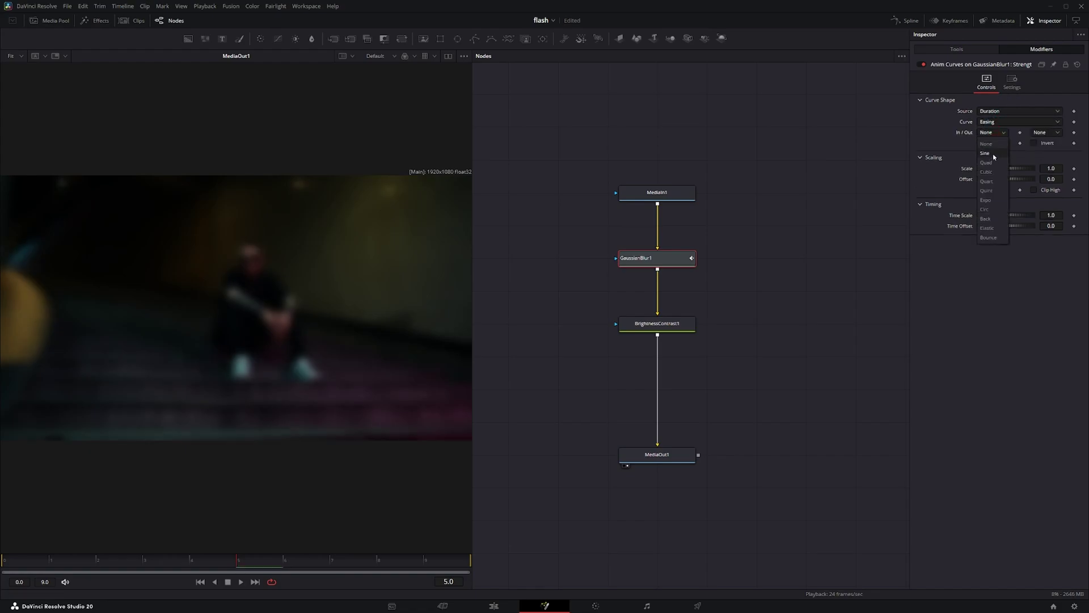
{"action": "left_click", "coordinate": [988, 153]}
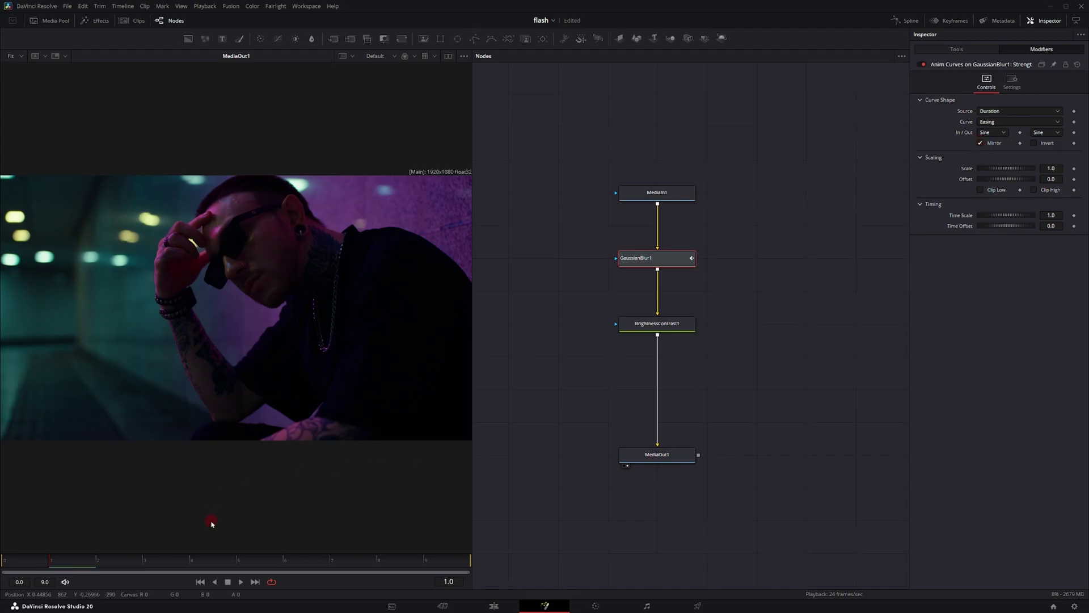
{"action": "left_click", "coordinate": [237, 562]}
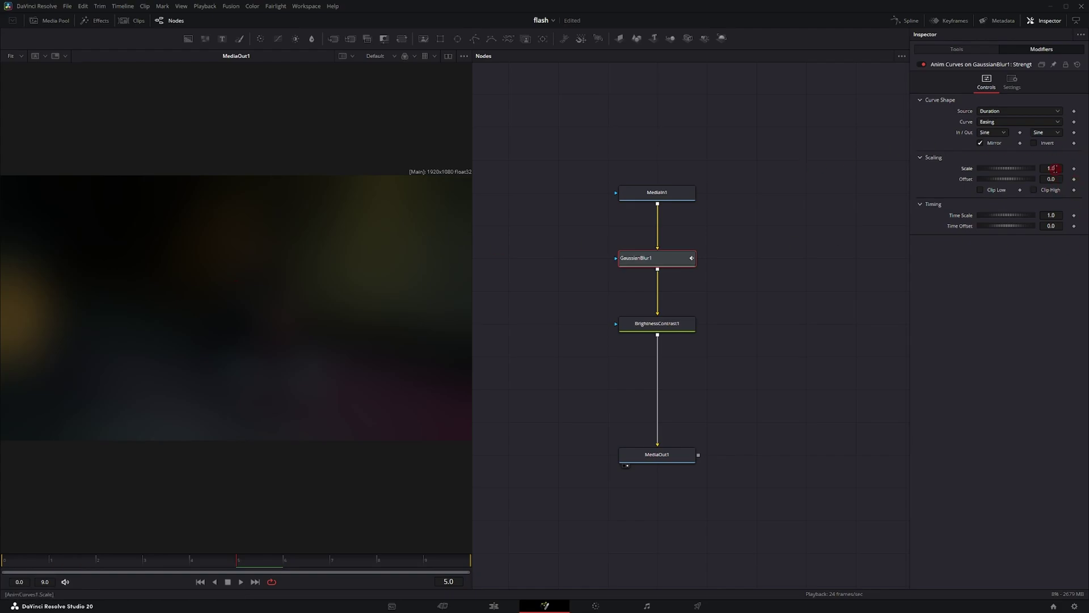
{"action": "left_click_drag", "start_coordinate": [1054, 168], "coordinate": [872, 185]}
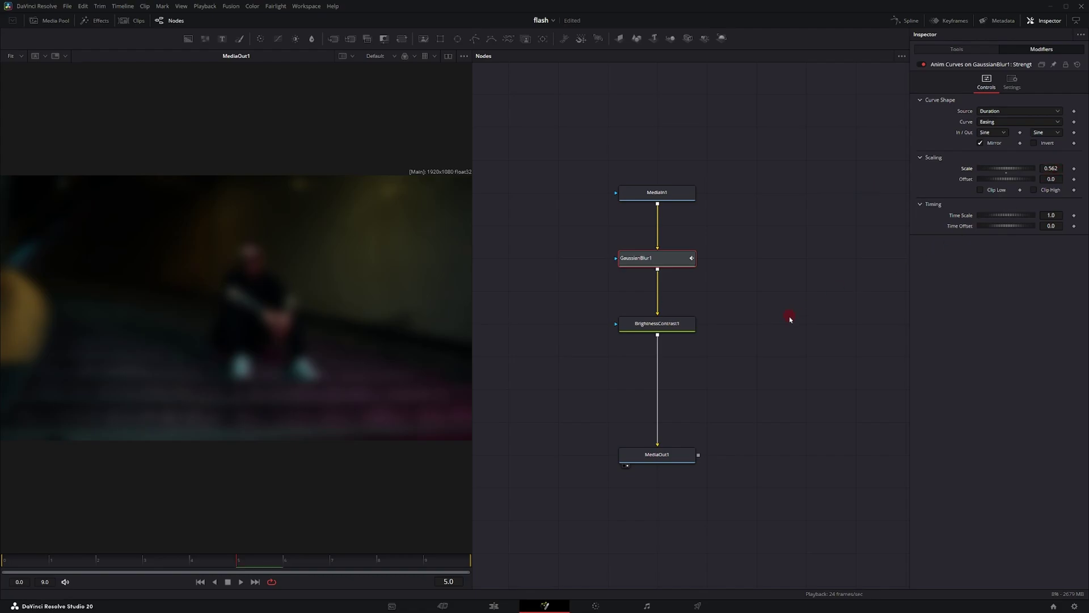
Attach an Anim Curves modifier to BrightnessContrast1's Gain
{"action": "left_click", "coordinate": [642, 329]}
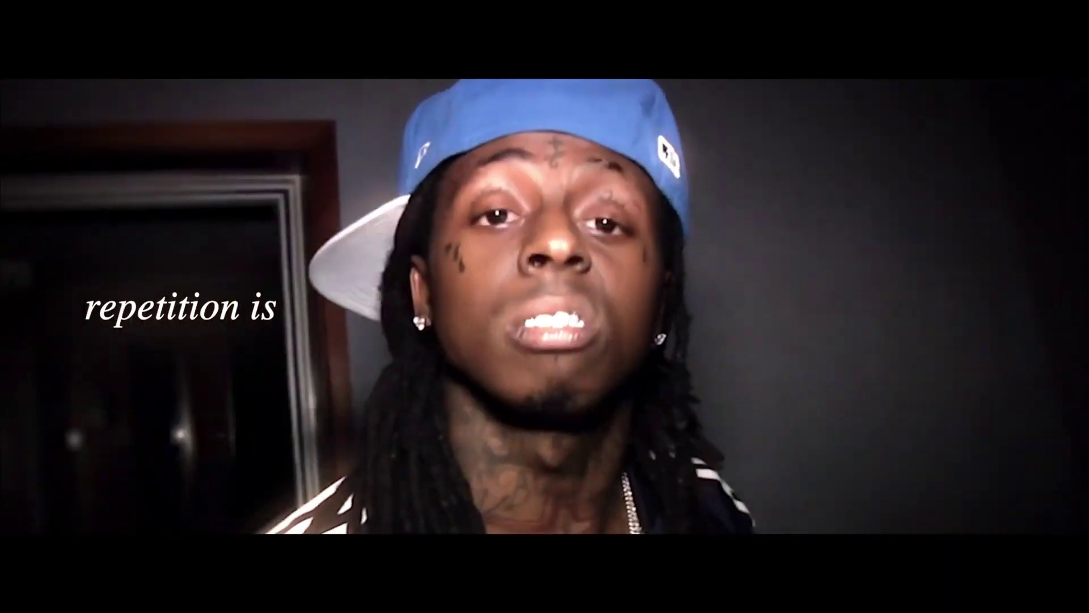
{"action": "right_click", "coordinate": [972, 112]}
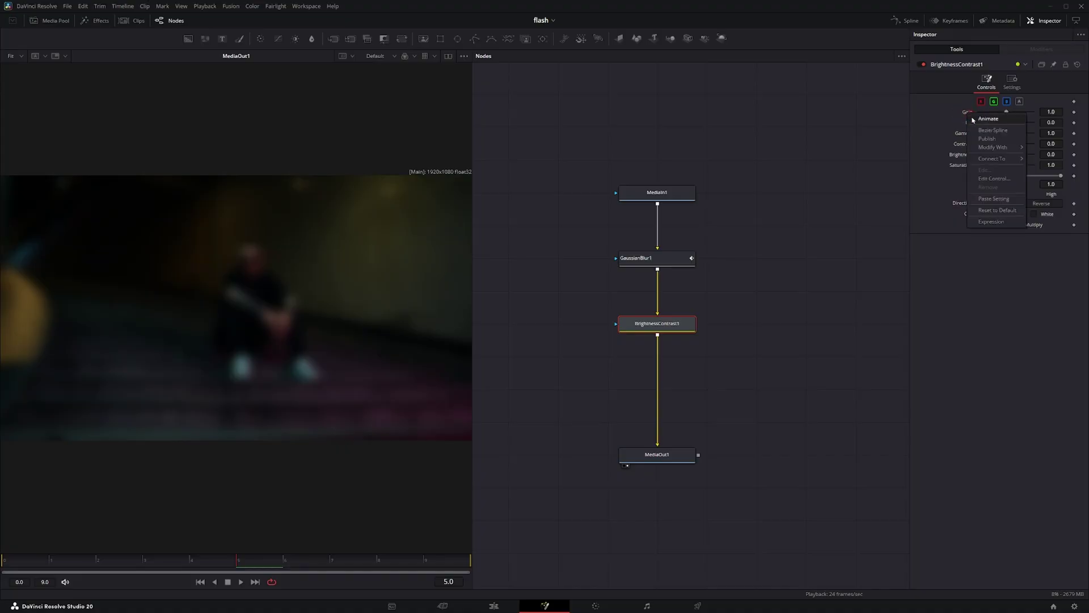
{"action": "mouse_move", "coordinate": [987, 148]}
{"action": "left_click", "coordinate": [911, 147]}
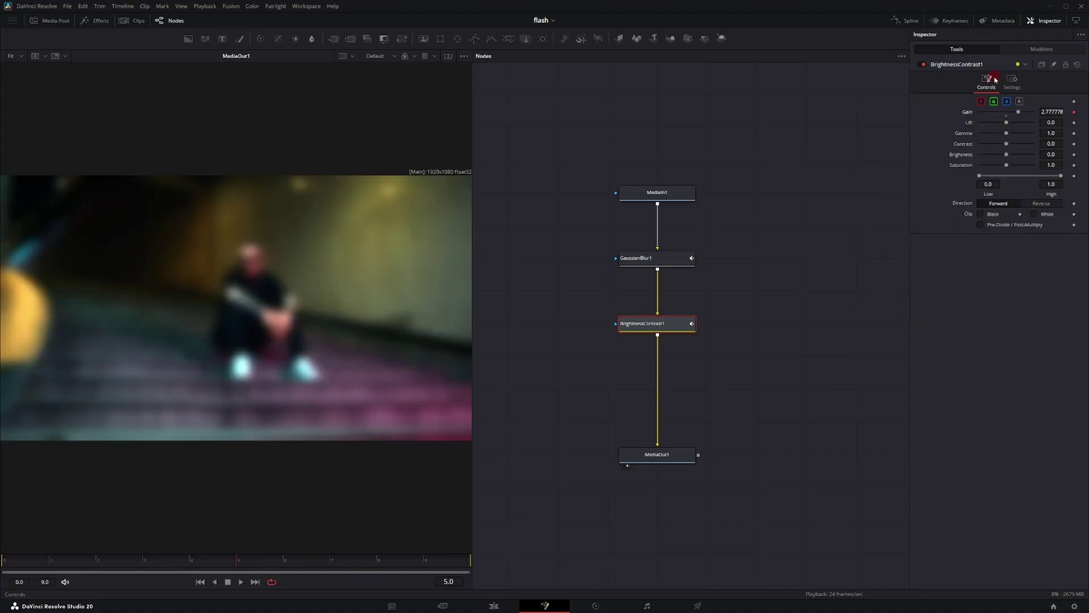
{"action": "left_click", "coordinate": [1040, 49]}
Set the Gain curve to Duration source, Sine easing in and out, and mirrored
{"action": "left_click", "coordinate": [1017, 112]}
{"action": "left_click", "coordinate": [999, 118]}
{"action": "left_click", "coordinate": [998, 122]}
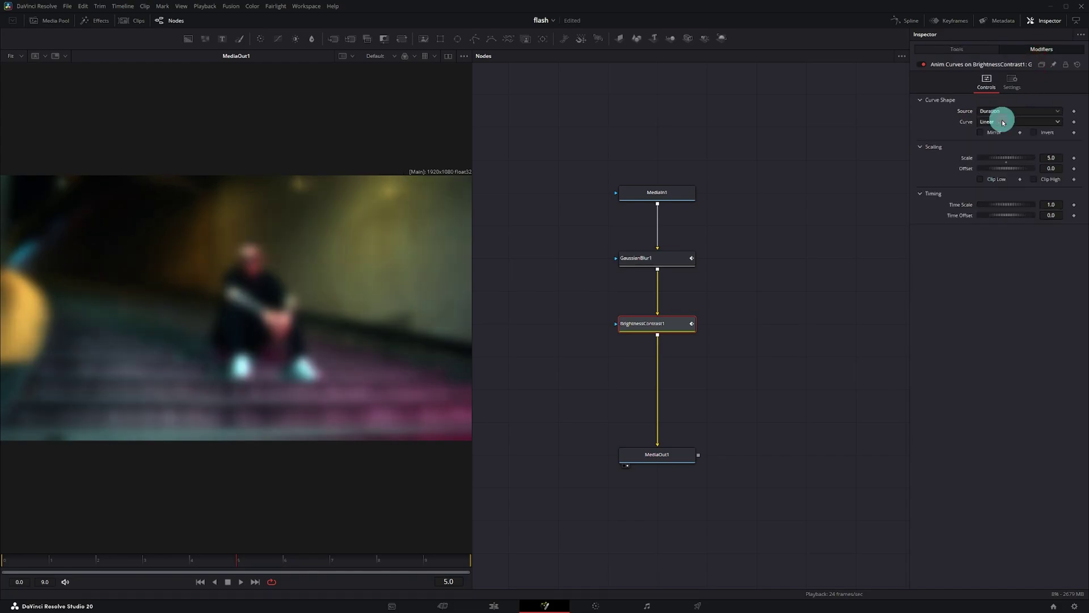
{"action": "left_click", "coordinate": [999, 143]}
{"action": "left_click", "coordinate": [998, 164]}
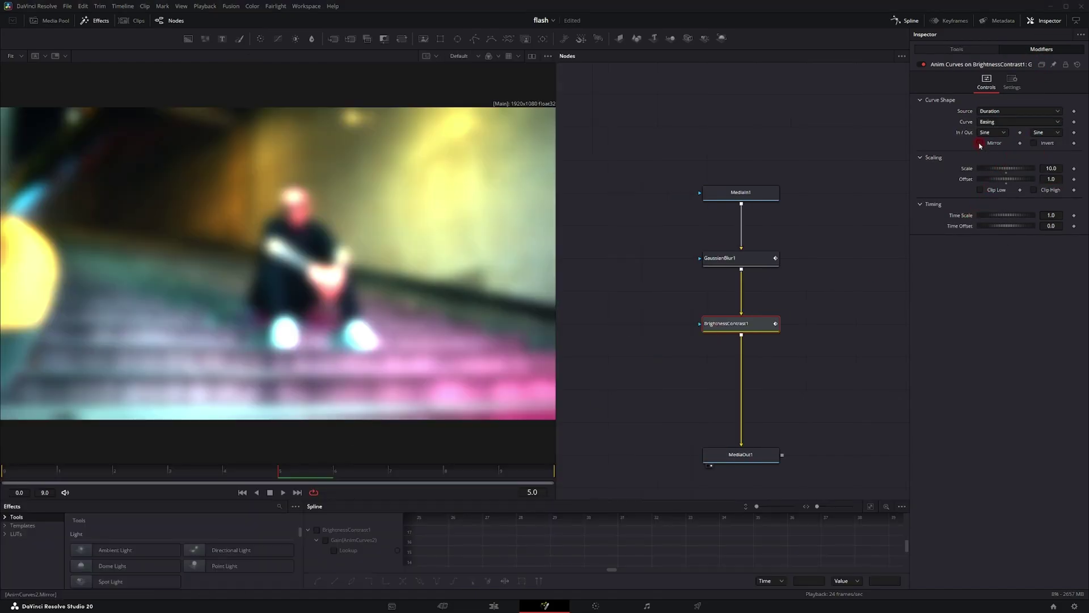
{"action": "left_click", "coordinate": [980, 143]}
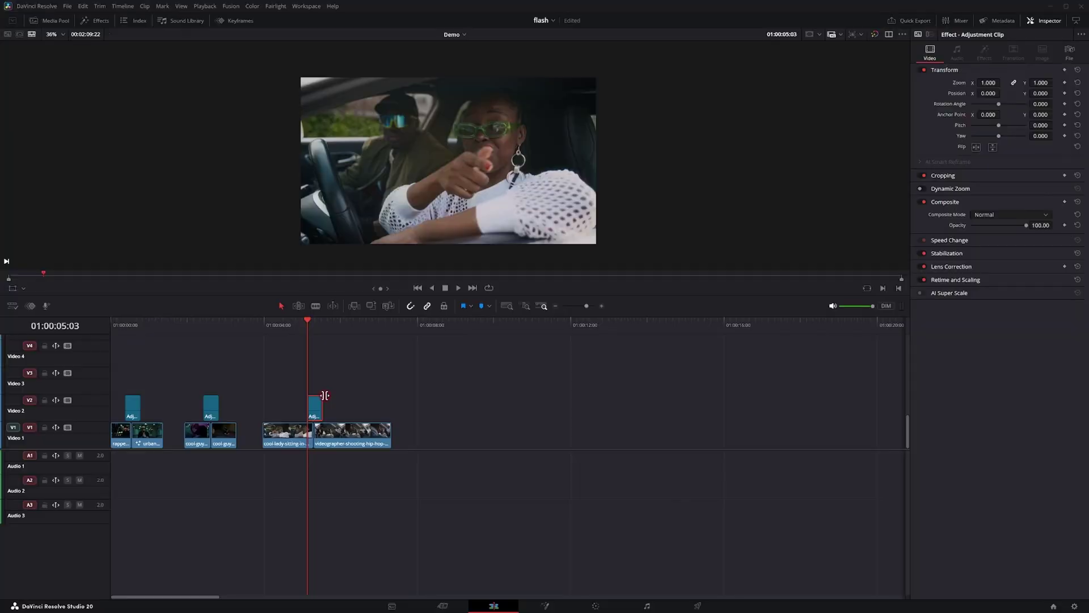
Open the third adjustment clip in Fusion and add a Directional Blur node
{"action": "left_click", "coordinate": [545, 606]}
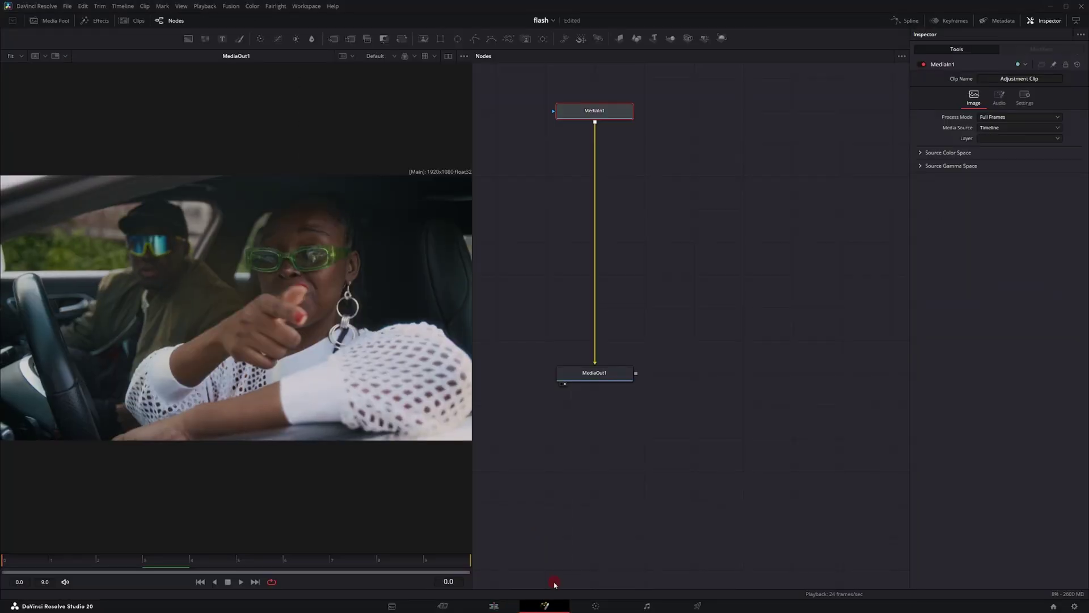
{"action": "key", "text": "ctrl+space"}
{"action": "type", "text": "bri"}
{"action": "key", "text": "BackSpace"}
{"action": "key", "text": "BackSpace"}
{"action": "key", "text": "BackSpace"}
{"action": "type", "text": "dr"}
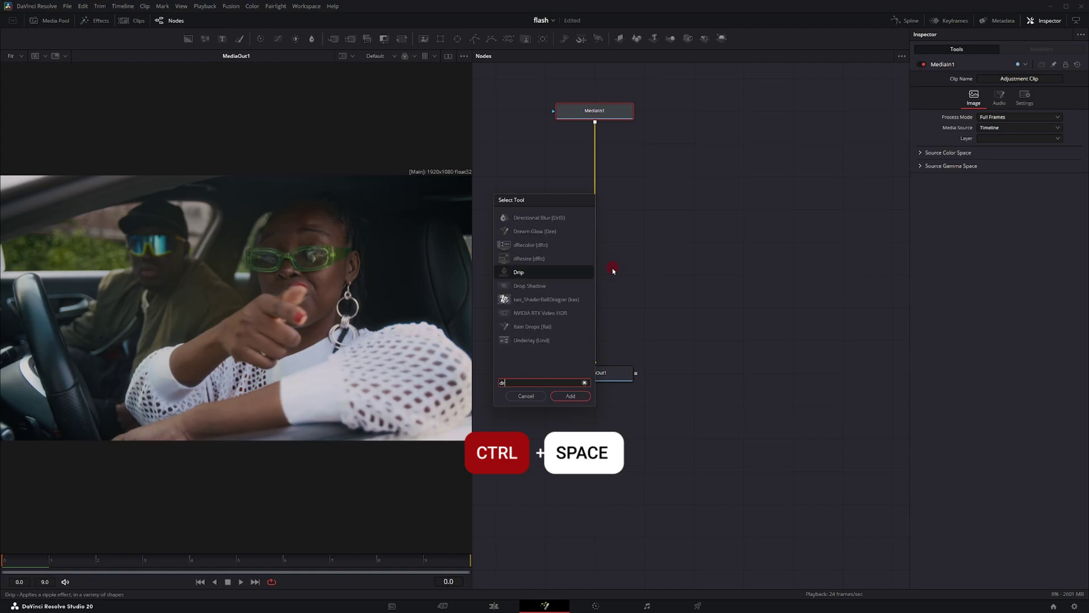
{"action": "key", "text": "Up"}
{"action": "key", "text": "Up"}
{"action": "key", "text": "Up"}
{"action": "key", "text": "Up"}
{"action": "key", "text": "Return"}
Attach an Anim Curves modifier to the Directional Blur's Length
{"action": "right_click", "coordinate": [965, 123]}
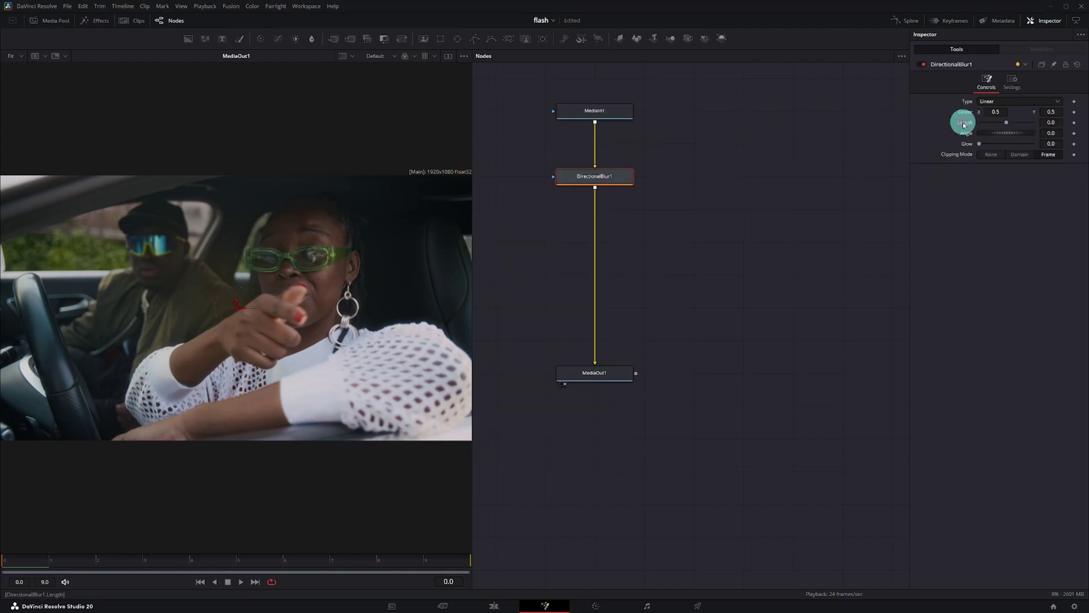
{"action": "mouse_move", "coordinate": [1001, 158]}
{"action": "left_click", "coordinate": [933, 161]}
{"action": "left_click", "coordinate": [1041, 49]}
Set the Length curve to Duration source and Easing, with Scale 0.043
{"action": "left_click", "coordinate": [987, 110]}
{"action": "left_click", "coordinate": [992, 132]}
{"action": "left_click", "coordinate": [992, 121]}
{"action": "left_click", "coordinate": [992, 146]}
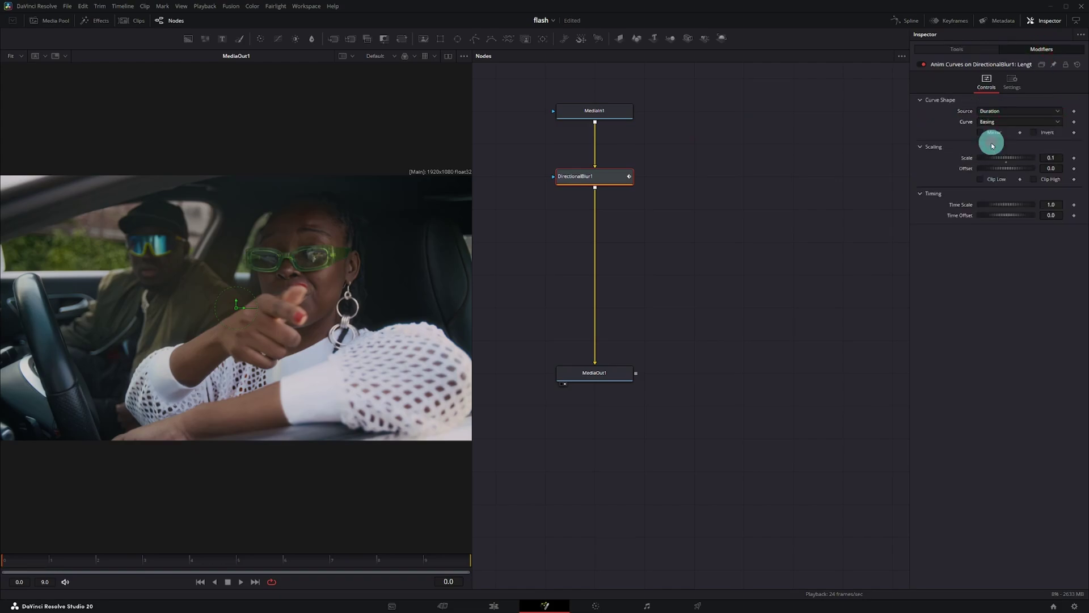
{"action": "right_click", "coordinate": [1063, 166]}
{"action": "type", "text": "0.043"}
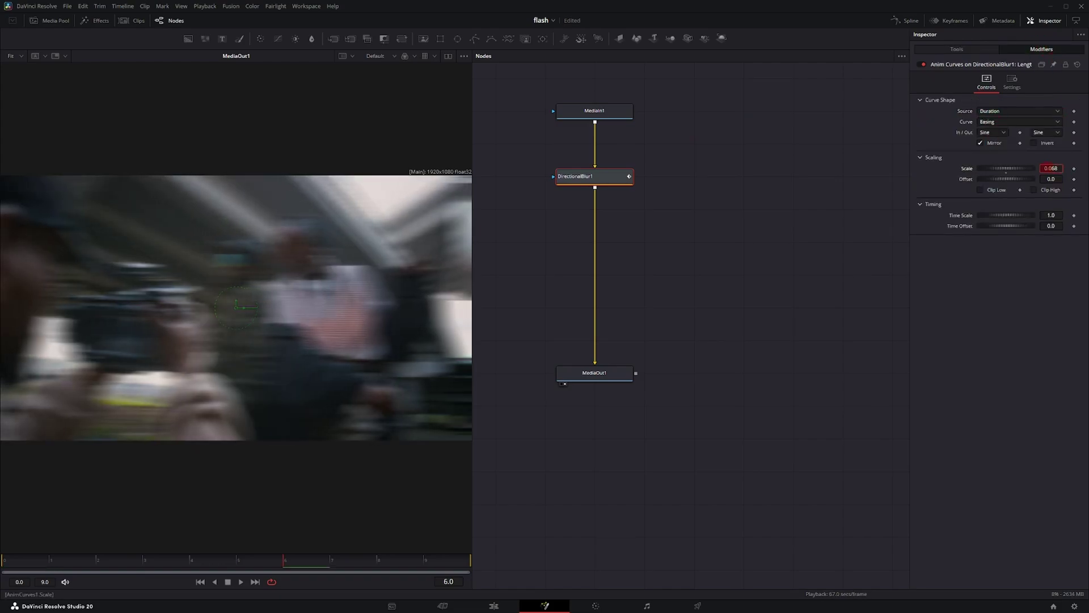
{"action": "left_click", "coordinate": [15, 561]}
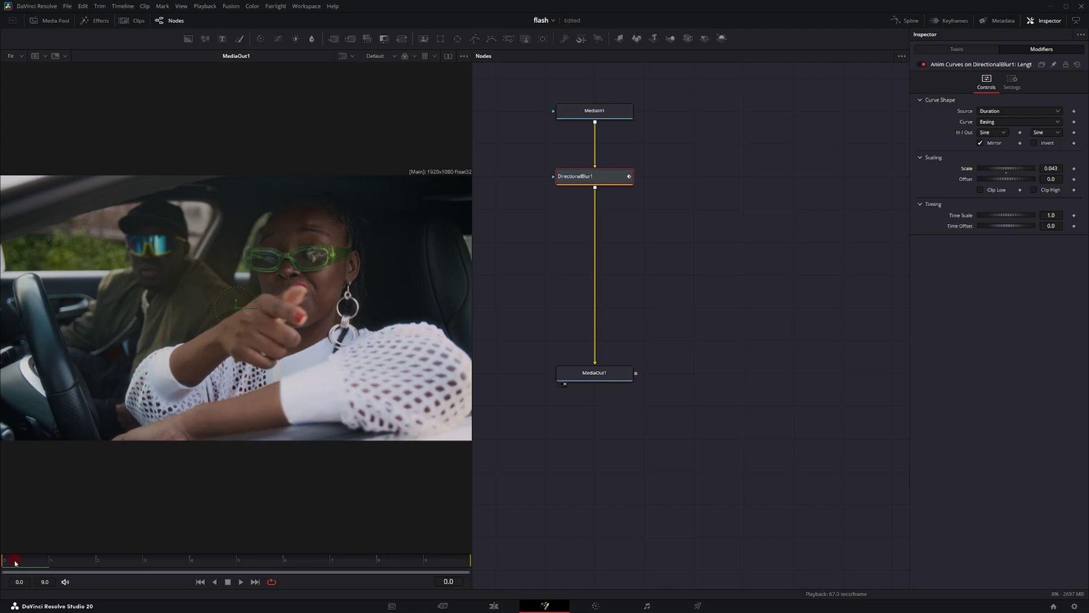
{"action": "left_click_drag", "start_coordinate": [16, 562], "coordinate": [96, 562]}
{"action": "left_click", "coordinate": [967, 52]}
Set the directional blur Angle to 90, then adjust it to 82.2 degrees
{"action": "left_click", "coordinate": [1051, 132]}
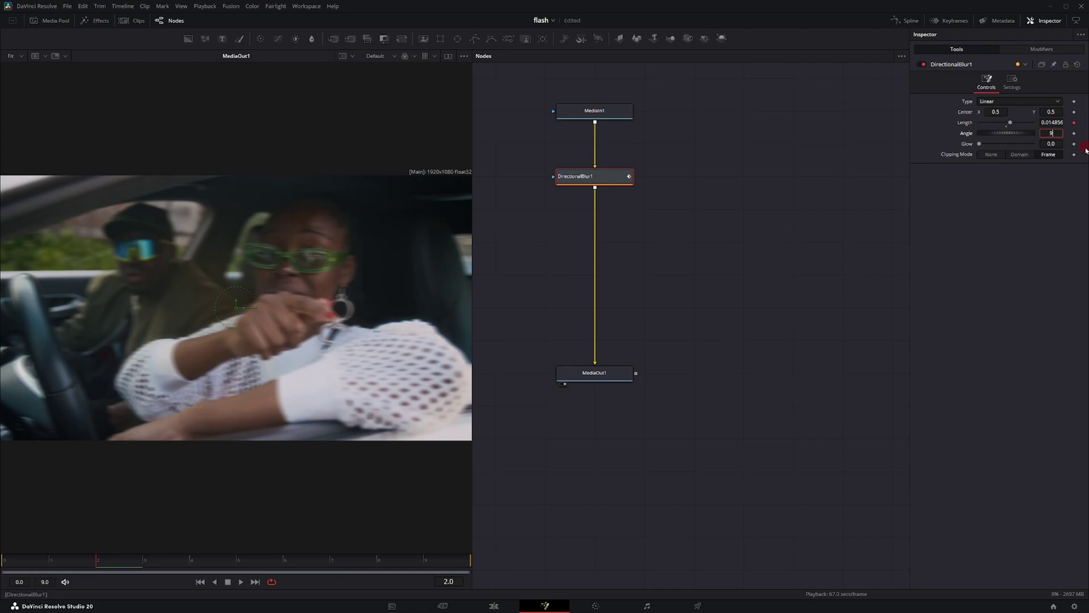
{"action": "key", "text": "Tab"}
{"action": "key", "text": "space"}
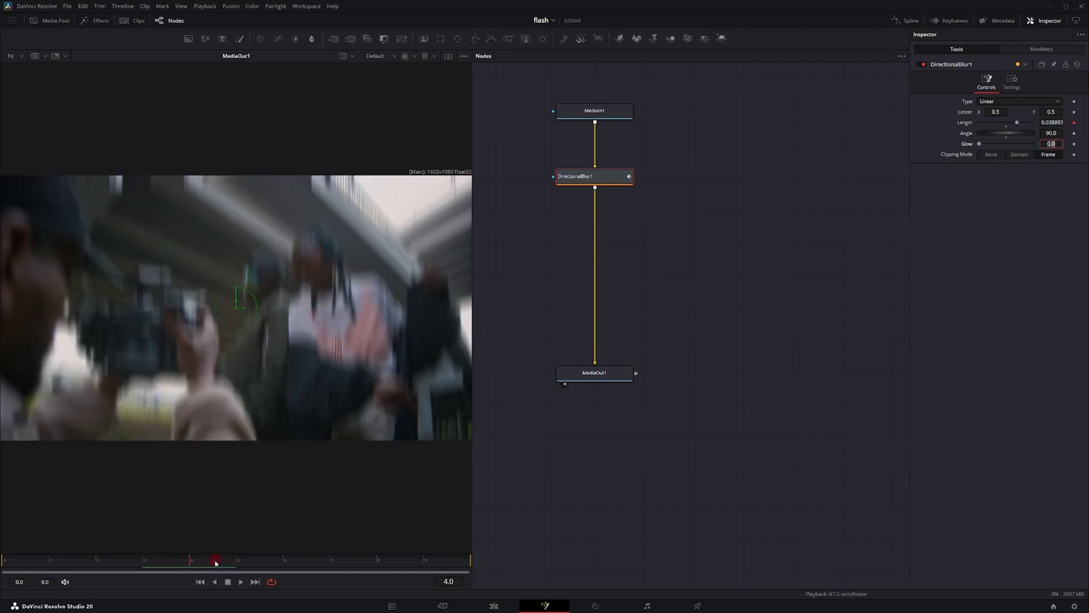
{"action": "left_click_drag", "start_coordinate": [1025, 134], "coordinate": [424, 304]}
Animate the blur's Glow with an Anim Curves modifier at Scale 0.539
{"action": "right_click", "coordinate": [968, 146]}
{"action": "mouse_move", "coordinate": [989, 181]}
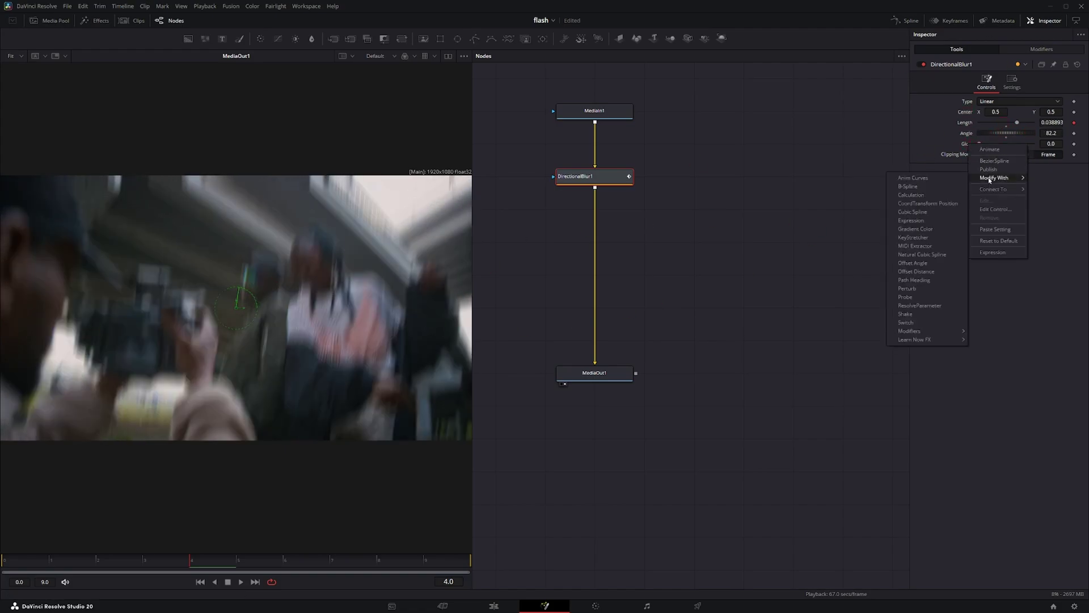
{"action": "left_click", "coordinate": [913, 177]}
{"action": "left_click", "coordinate": [1056, 180]}
{"action": "type", "text": "0.539"}
{"action": "key", "text": "Return"}
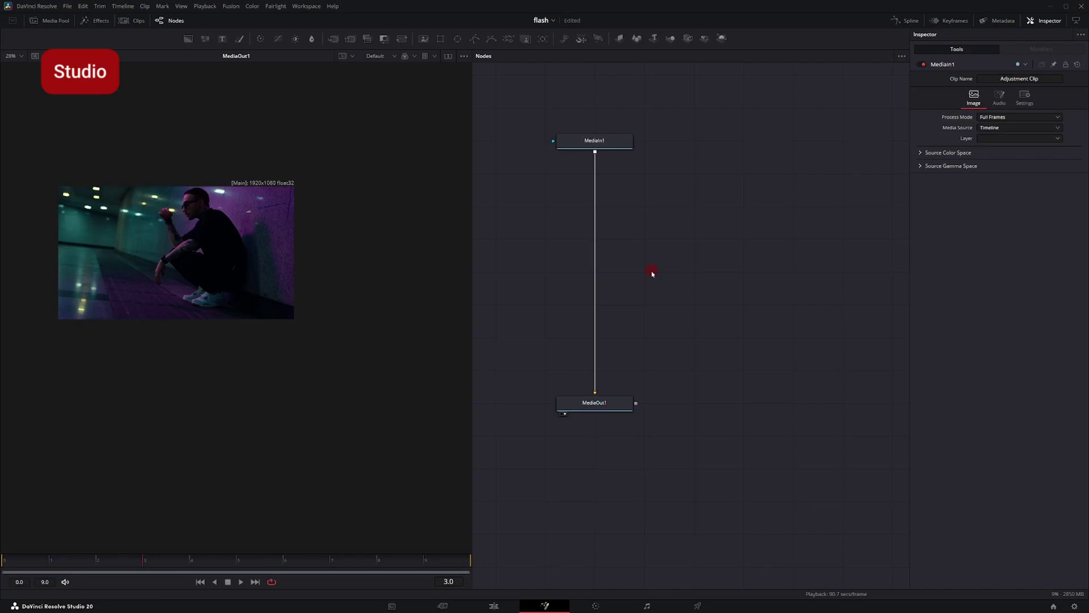
Insert a Lens Flare node between MediaIn1 and MediaOut1 using the Anamorphic Handycam preset
{"action": "key", "text": "shift+space"}
{"action": "type", "text": "len"}
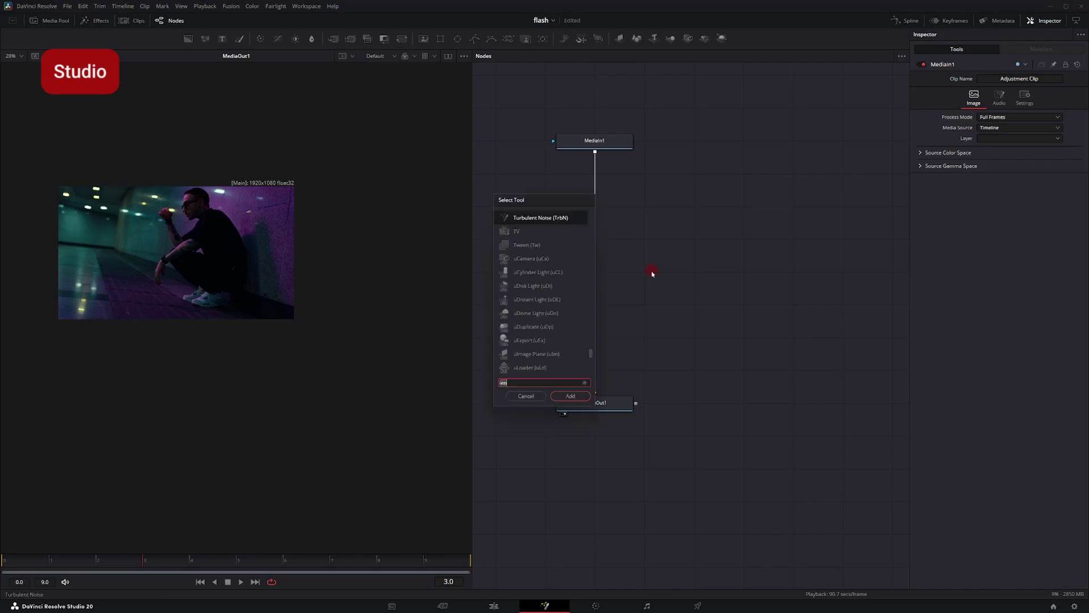
{"action": "type", "text": "s"}
{"action": "key", "text": "Return"}
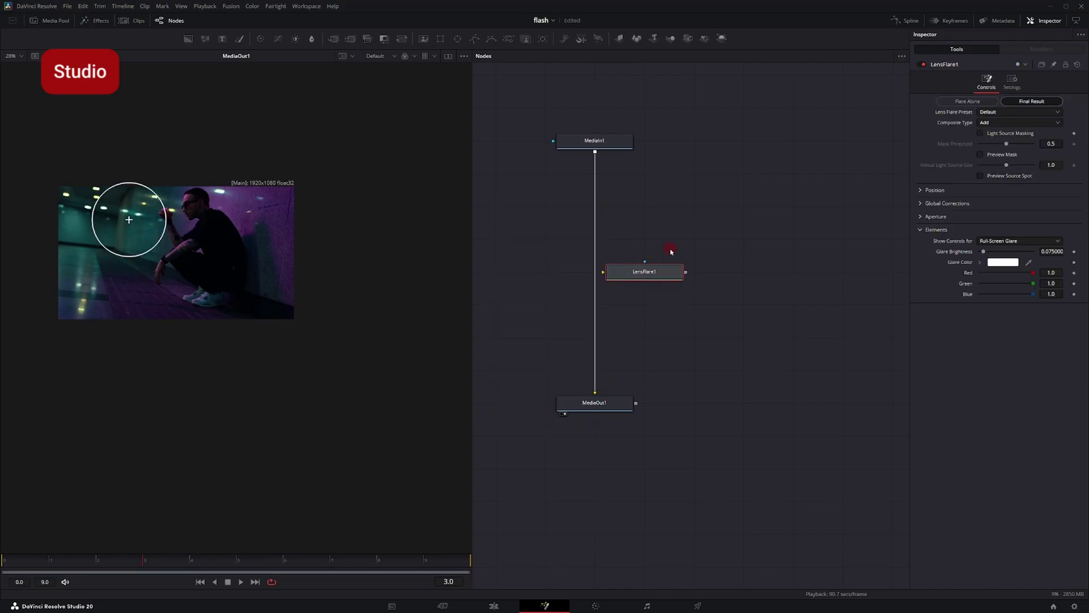
{"action": "left_click_drag", "start_coordinate": [662, 275], "coordinate": [612, 274]}
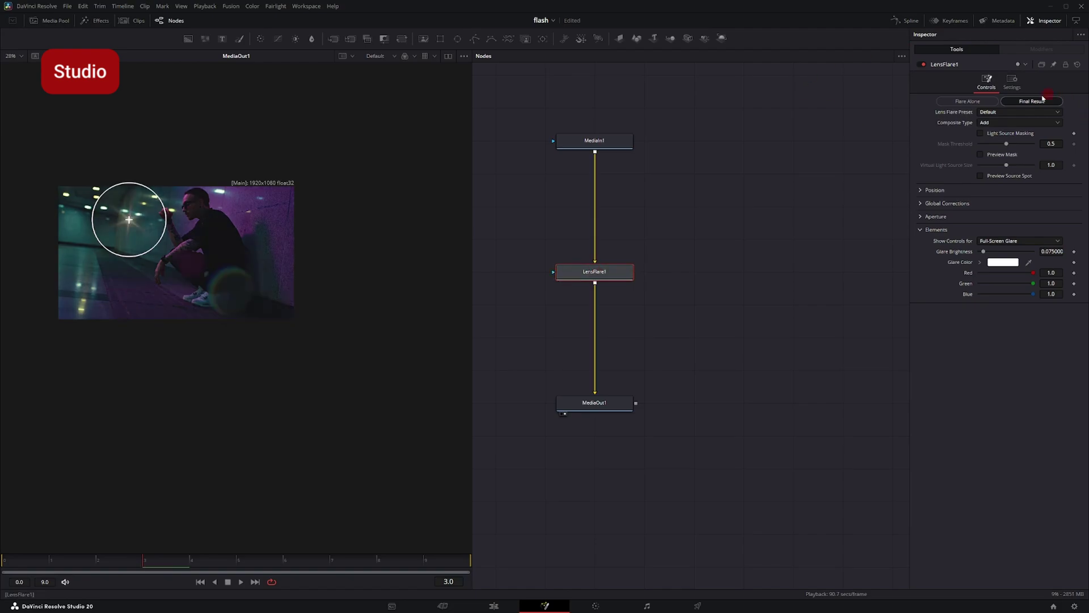
{"action": "left_click", "coordinate": [1002, 113]}
{"action": "left_click", "coordinate": [989, 188]}
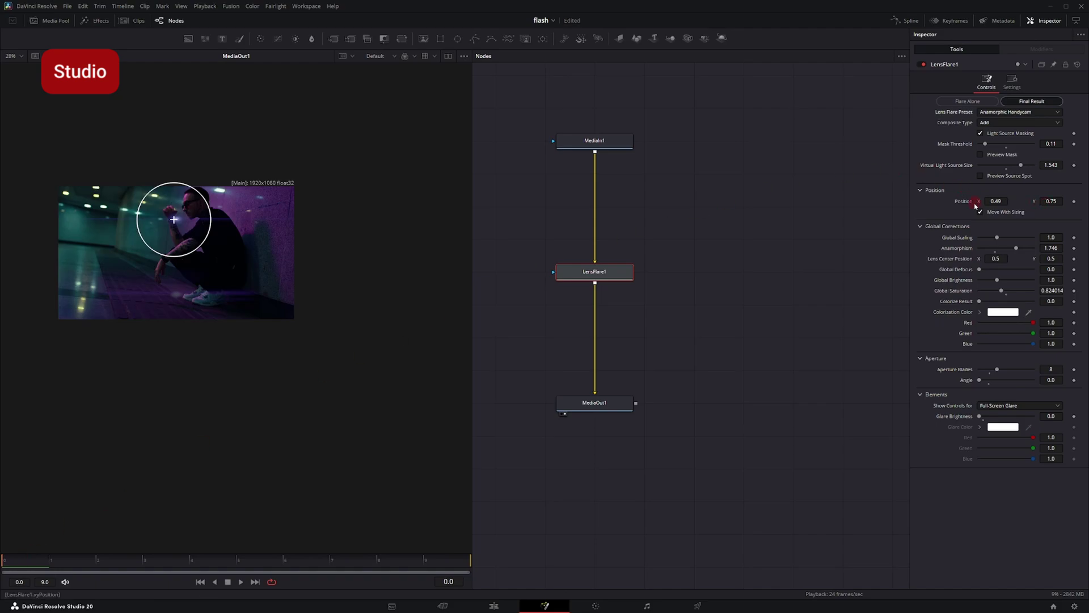
Keyframe LensFlare1 Position with X at -0.137 on frame 0, then move it right at the clip's end
{"action": "left_click", "coordinate": [1074, 201]}
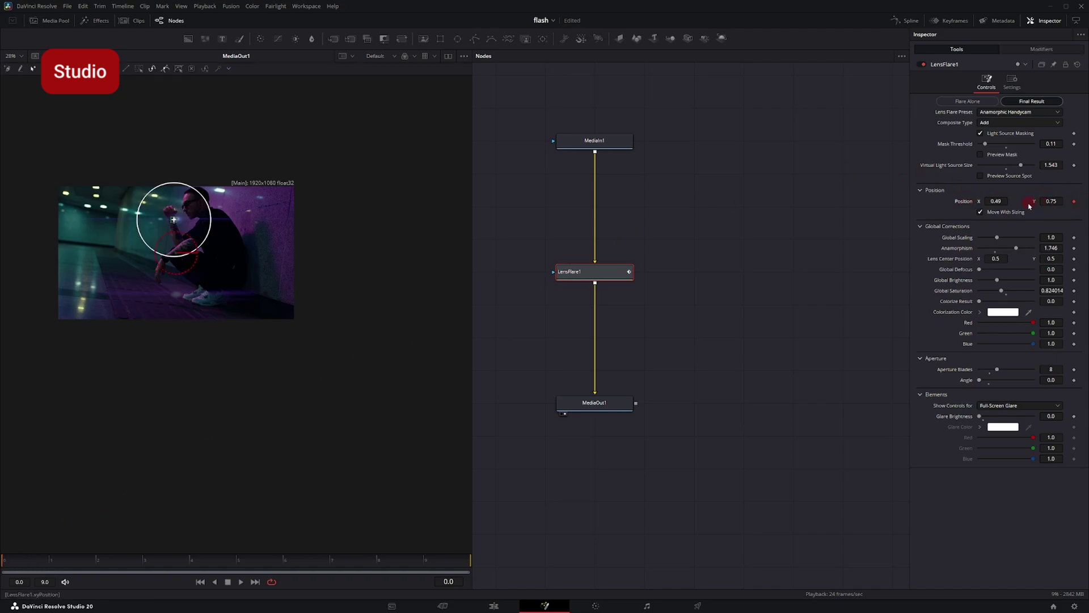
{"action": "left_click_drag", "start_coordinate": [998, 202], "coordinate": [459, 554]}
{"action": "left_click", "coordinate": [431, 566]}
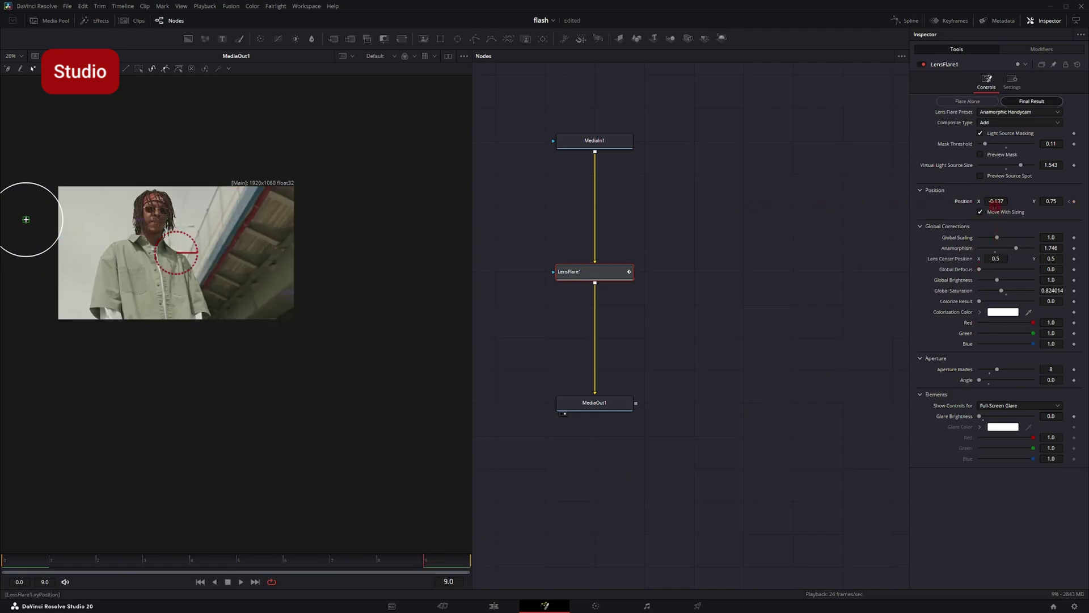
{"action": "left_click_drag", "start_coordinate": [992, 201], "coordinate": [1012, 202]}
Play back from the first frame to check the lens flare sweep
{"action": "key", "text": "Home"}
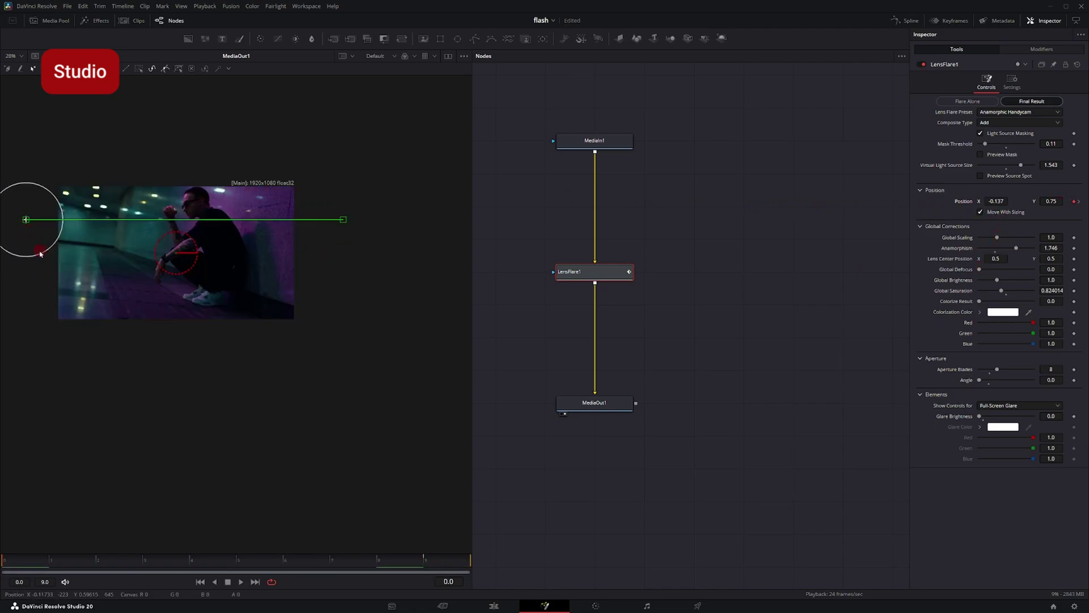
{"action": "key", "text": "space"}
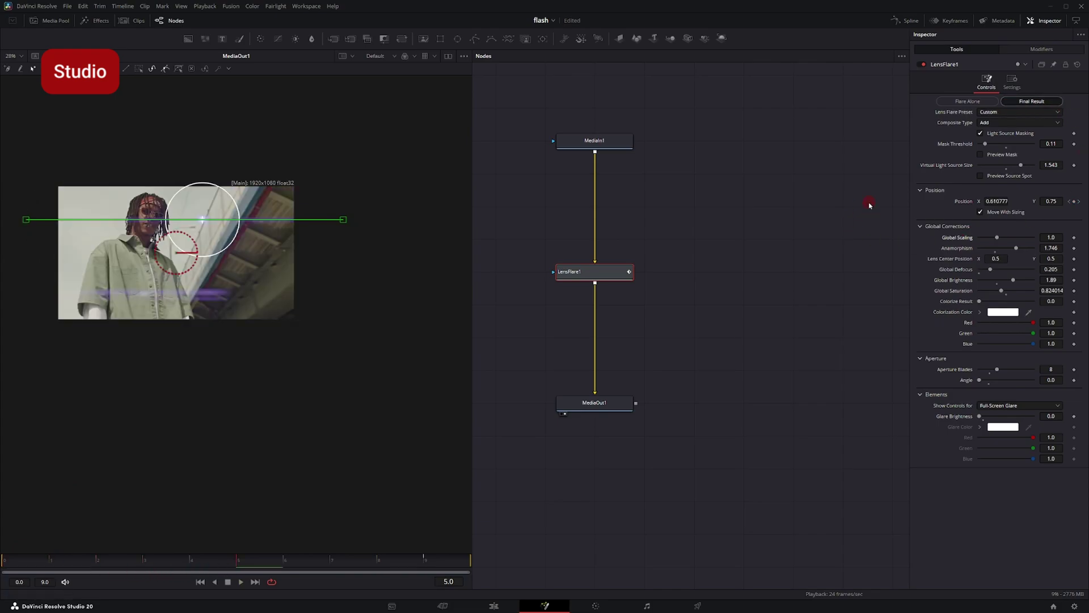
{"action": "right_click", "coordinate": [966, 238]}
Attach an animation curve to Global Scaling and raise it so the flare grows larger over time
{"action": "mouse_move", "coordinate": [1012, 274]}
{"action": "left_click", "coordinate": [940, 270]}
{"action": "left_click", "coordinate": [96, 560]}
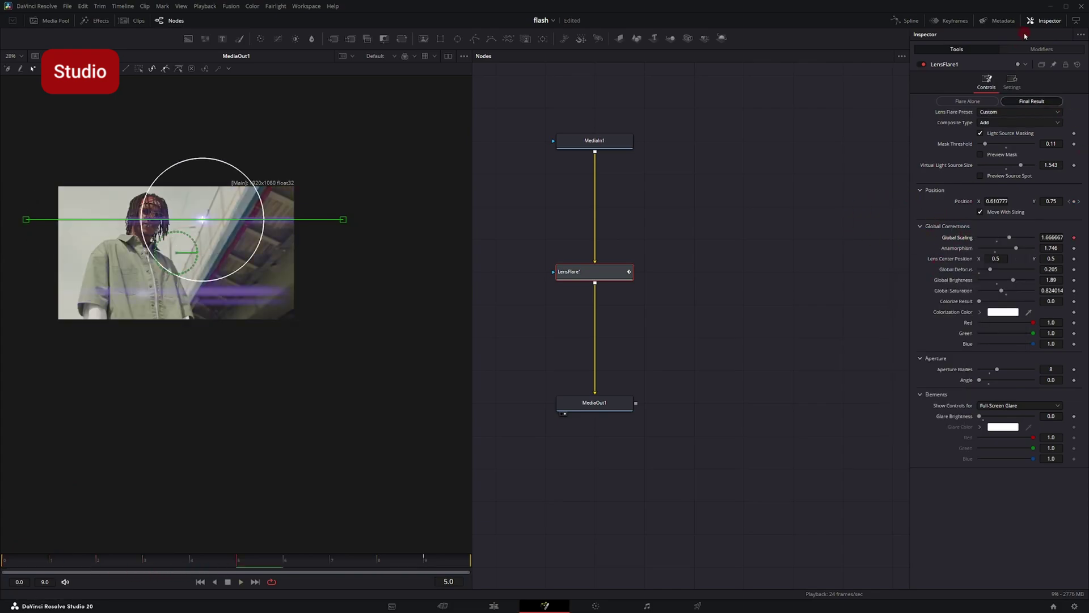
{"action": "left_click_drag", "start_coordinate": [120, 558], "coordinate": [267, 557]}
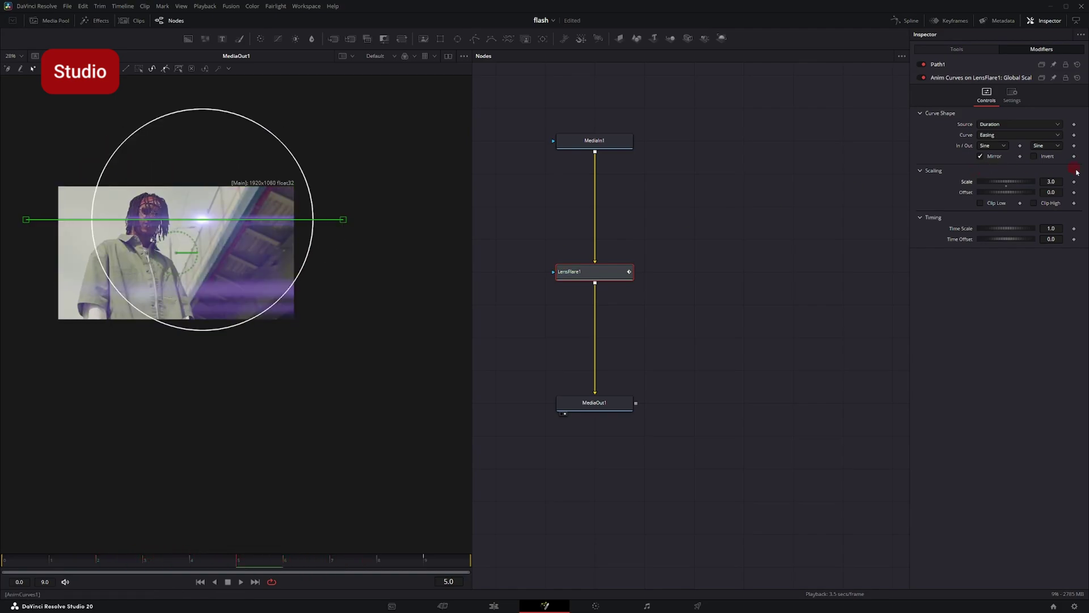
{"action": "left_click_drag", "start_coordinate": [1051, 182], "coordinate": [911, 409]}
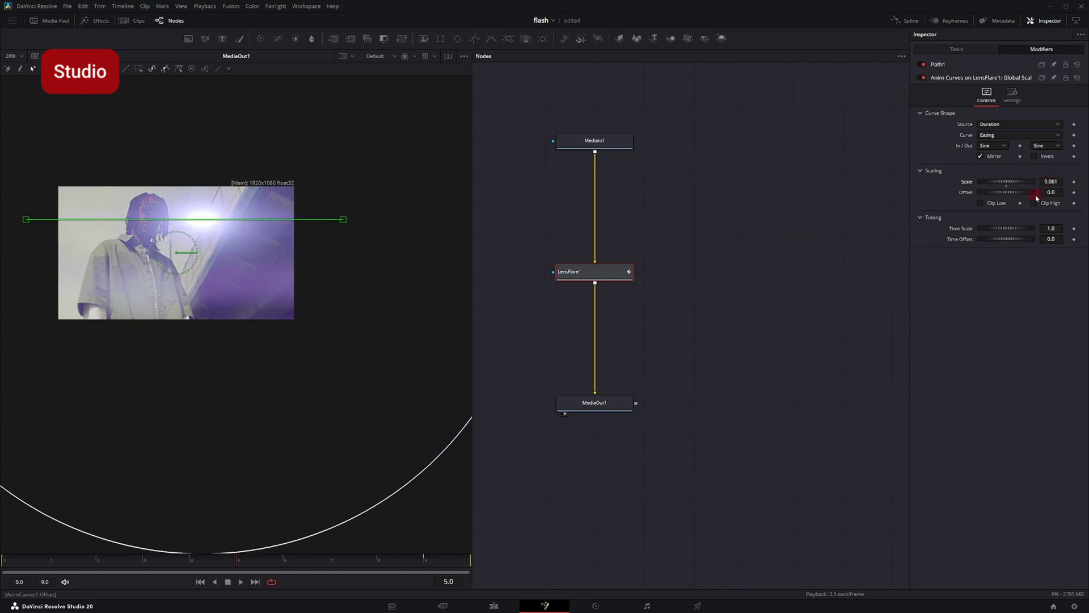
Lower the flare's Global Saturation for a whiter look and raise its Global Brightness
{"action": "left_click", "coordinate": [953, 49]}
{"action": "left_click_drag", "start_coordinate": [1002, 294], "coordinate": [1010, 295]}
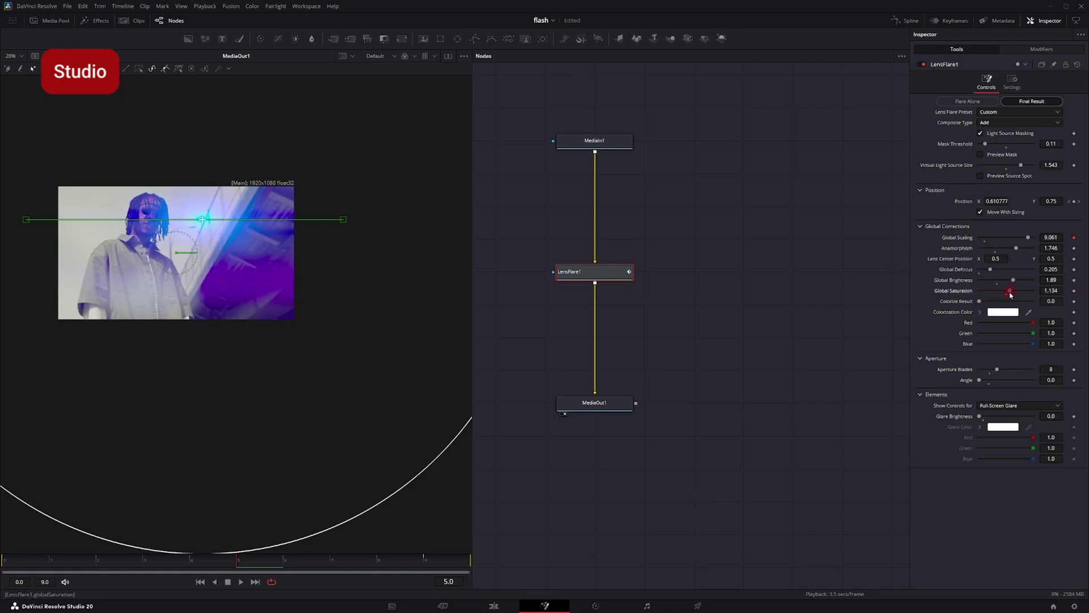
{"action": "left_click_drag", "start_coordinate": [1010, 294], "coordinate": [998, 295]}
{"action": "left_click_drag", "start_coordinate": [51, 558], "coordinate": [274, 557]}
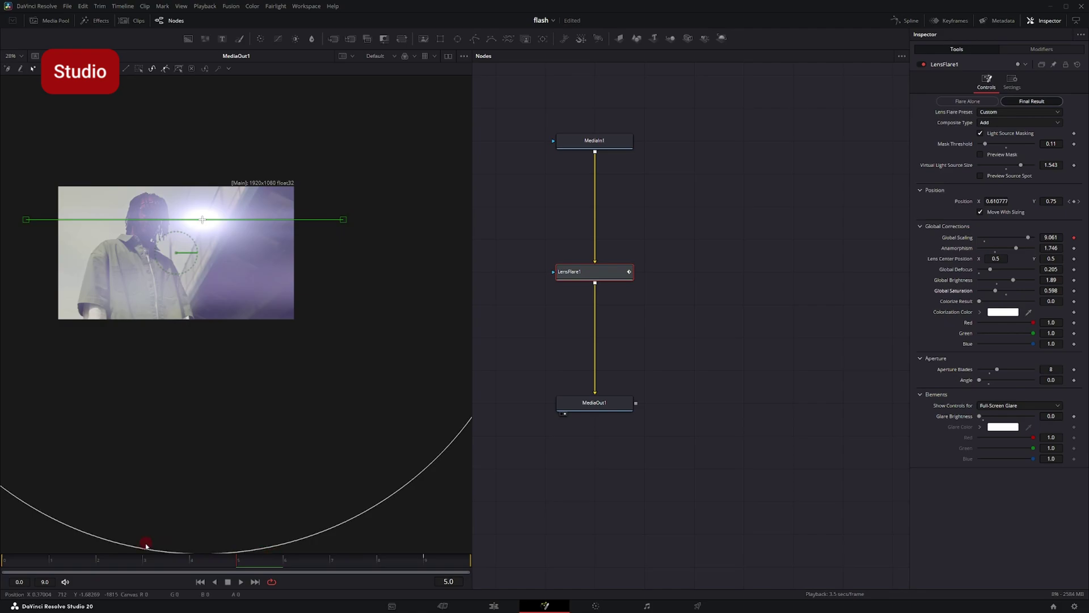
{"action": "left_click_drag", "start_coordinate": [1009, 282], "coordinate": [1042, 279]}
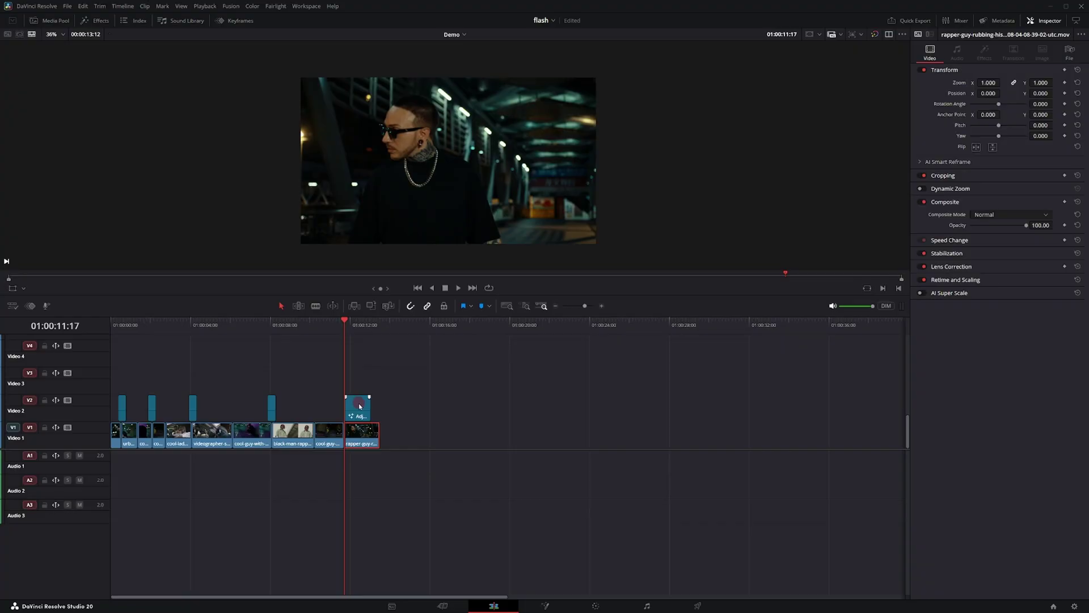
Apply the DSLR effect from the Effects library to the V2 adjustment clip
{"action": "left_click", "coordinate": [355, 435]}
{"action": "left_click", "coordinate": [359, 415]}
{"action": "left_click", "coordinate": [96, 21]}
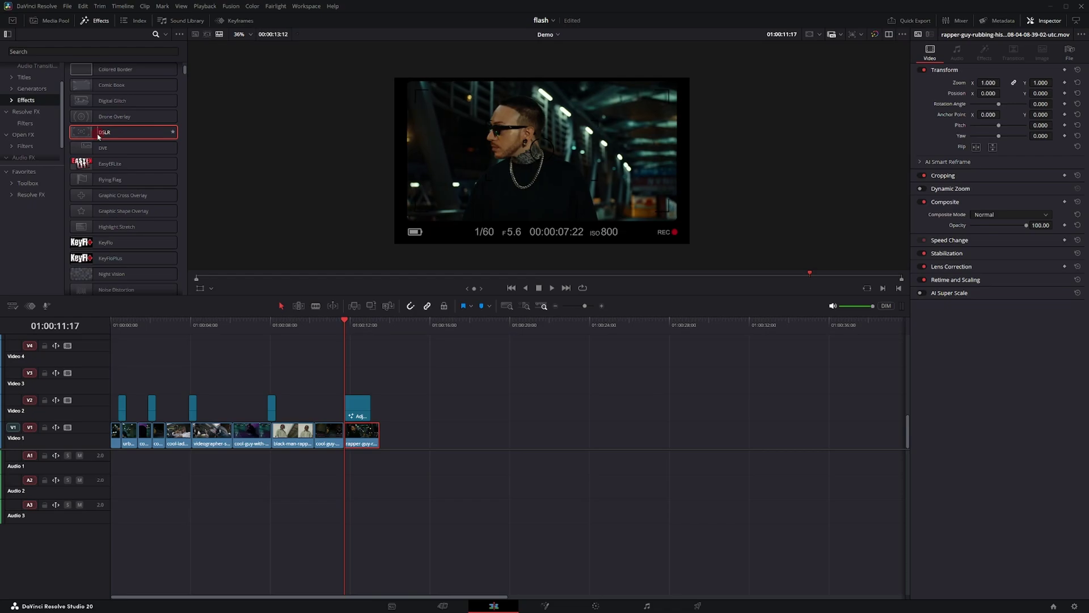
{"action": "left_click_drag", "start_coordinate": [99, 133], "coordinate": [435, 359]}
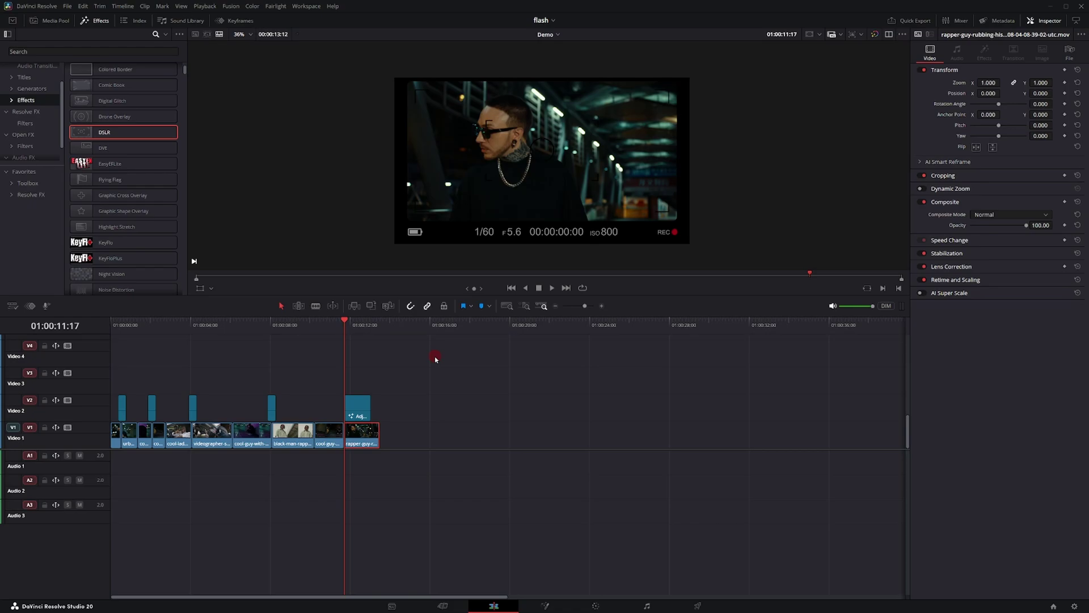
{"action": "left_click_drag", "start_coordinate": [435, 359], "coordinate": [506, 448]}
Set the DSLR effect's Overlay Color to white
{"action": "left_click", "coordinate": [984, 51]}
{"action": "left_click", "coordinate": [997, 221]}
{"action": "left_click", "coordinate": [516, 351]}
{"action": "left_click", "coordinate": [584, 377]}
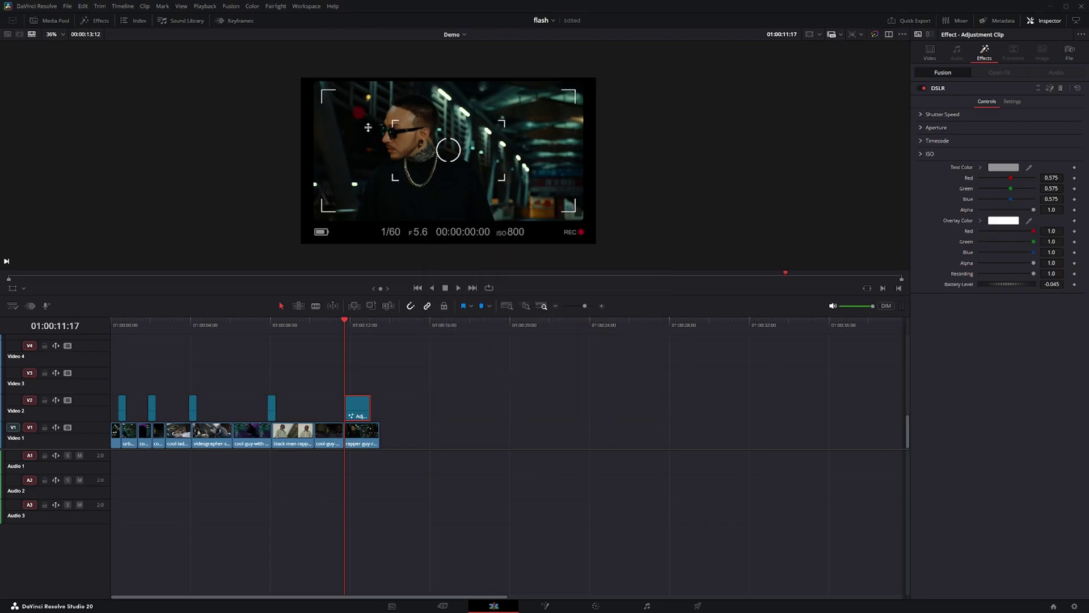
{"action": "left_click", "coordinate": [548, 606]}
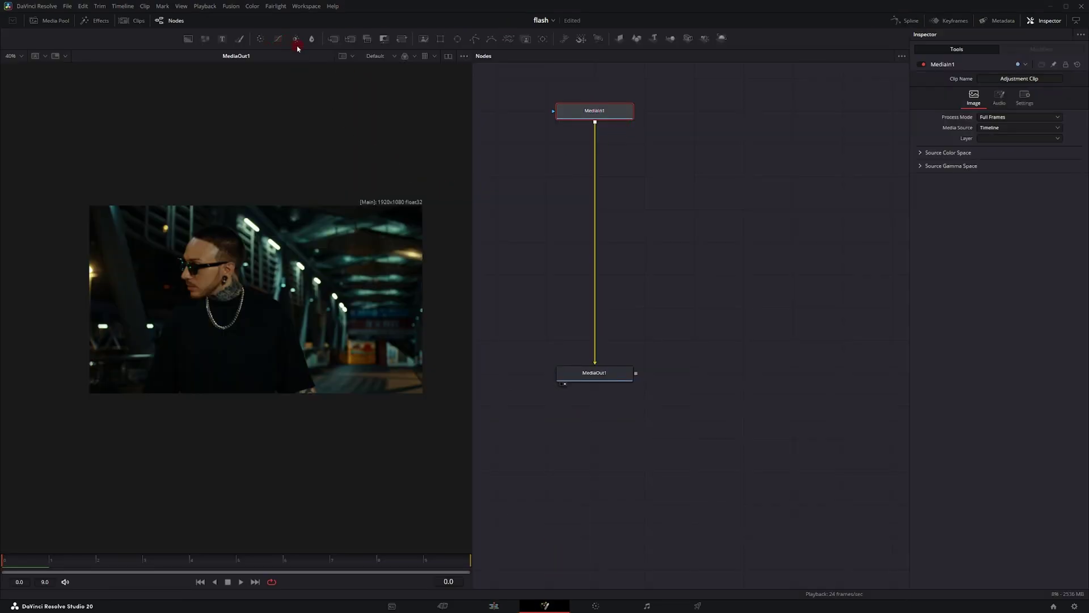
Add a BrightnessContrast node and keyframe Gain 5.0 and Saturation 0.0 at frame 0
{"action": "left_click", "coordinate": [295, 38]}
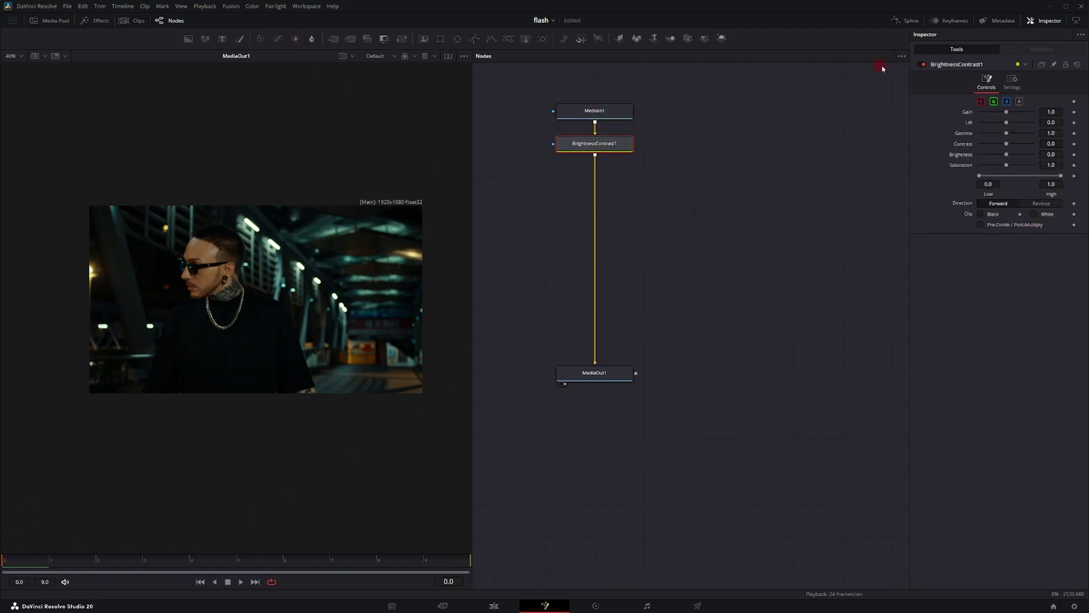
{"action": "left_click", "coordinate": [1073, 112]}
{"action": "left_click", "coordinate": [1074, 165]}
{"action": "left_click_drag", "start_coordinate": [1006, 165], "coordinate": [958, 166]}
{"action": "left_click_drag", "start_coordinate": [1007, 112], "coordinate": [1085, 113]}
On the last frame, return Saturation to 1.0 and Gain to 1.0
{"action": "key", "text": "End"}
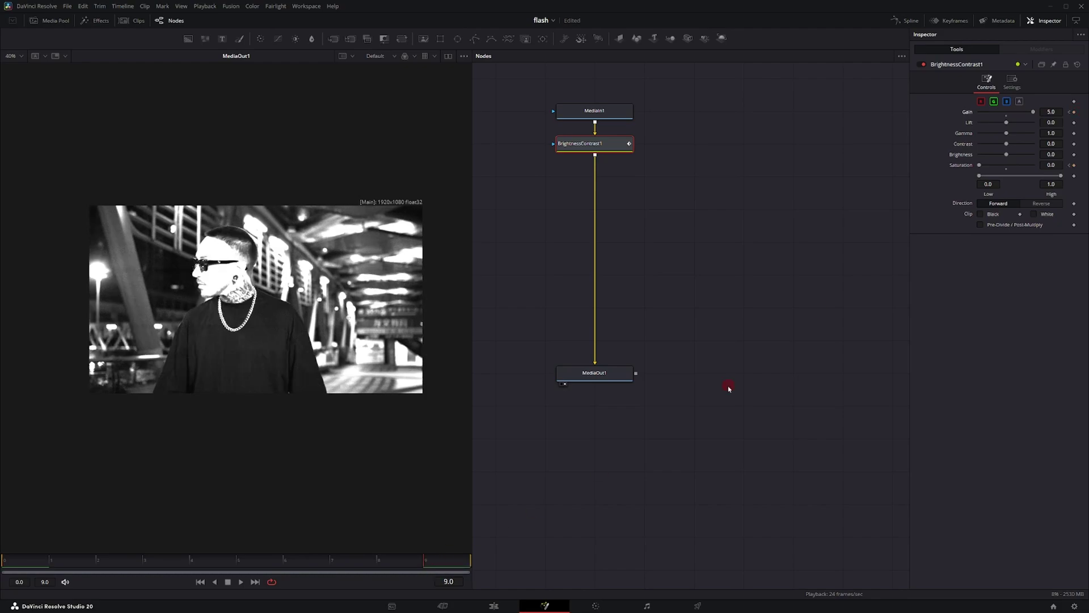
{"action": "left_click", "coordinate": [1007, 172]}
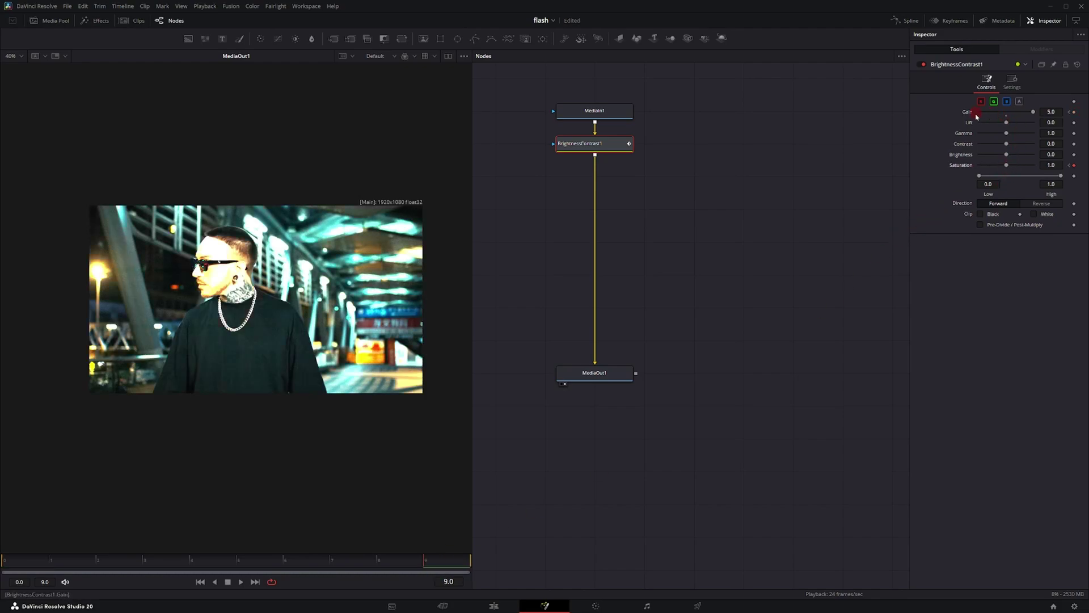
{"action": "left_click", "coordinate": [1006, 119]}
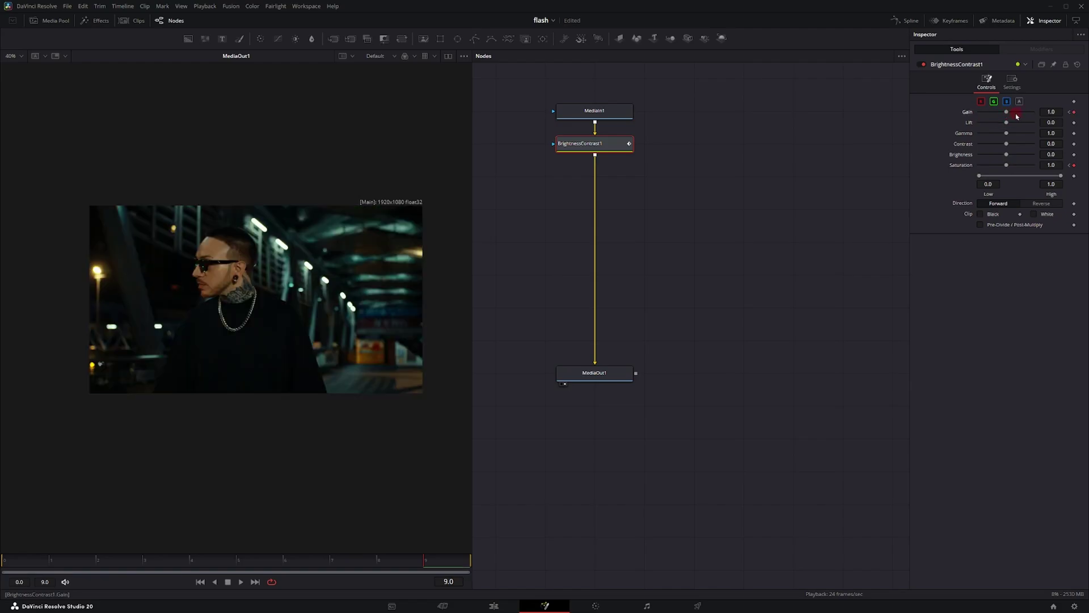
{"action": "left_click", "coordinate": [906, 20]}
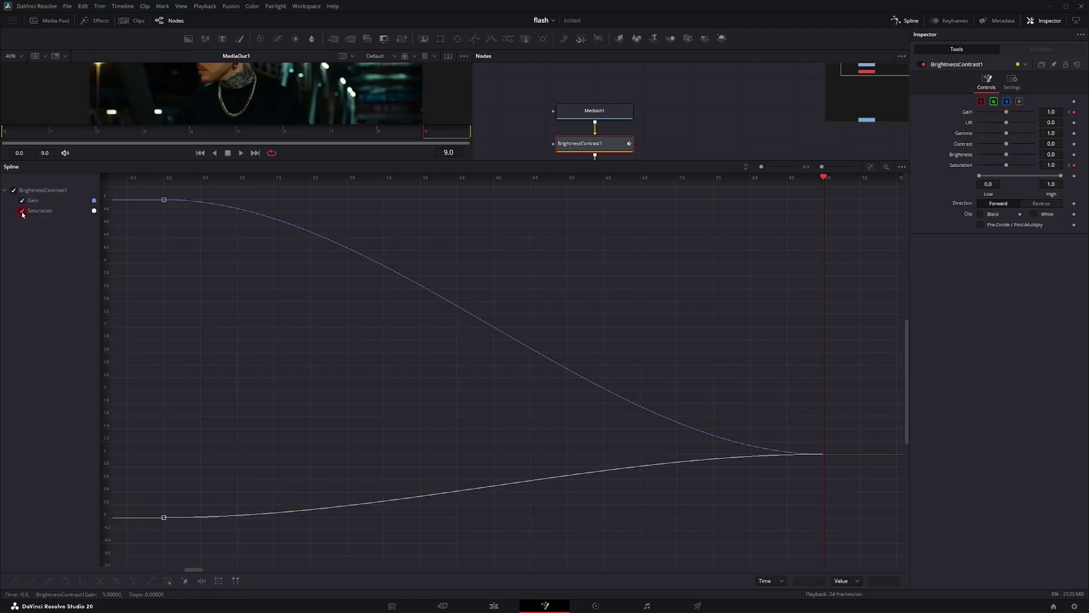
Give the two Gain keyframes an Out Cubic ease in the Spline editor
{"action": "left_click", "coordinate": [23, 211]}
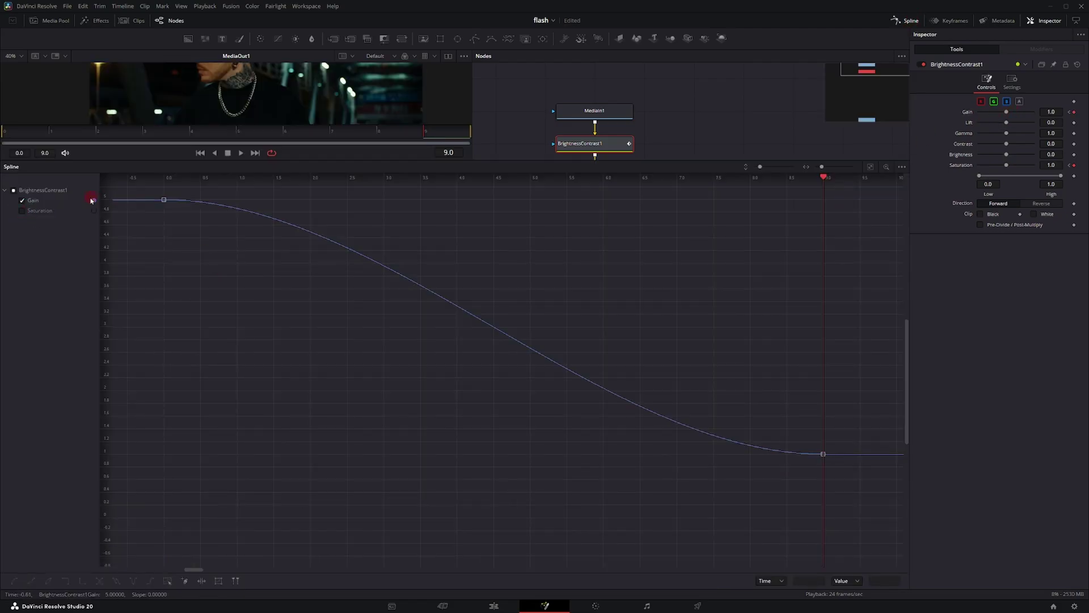
{"action": "left_click", "coordinate": [169, 581]}
{"action": "right_click", "coordinate": [315, 408]}
{"action": "mouse_move", "coordinate": [355, 288]}
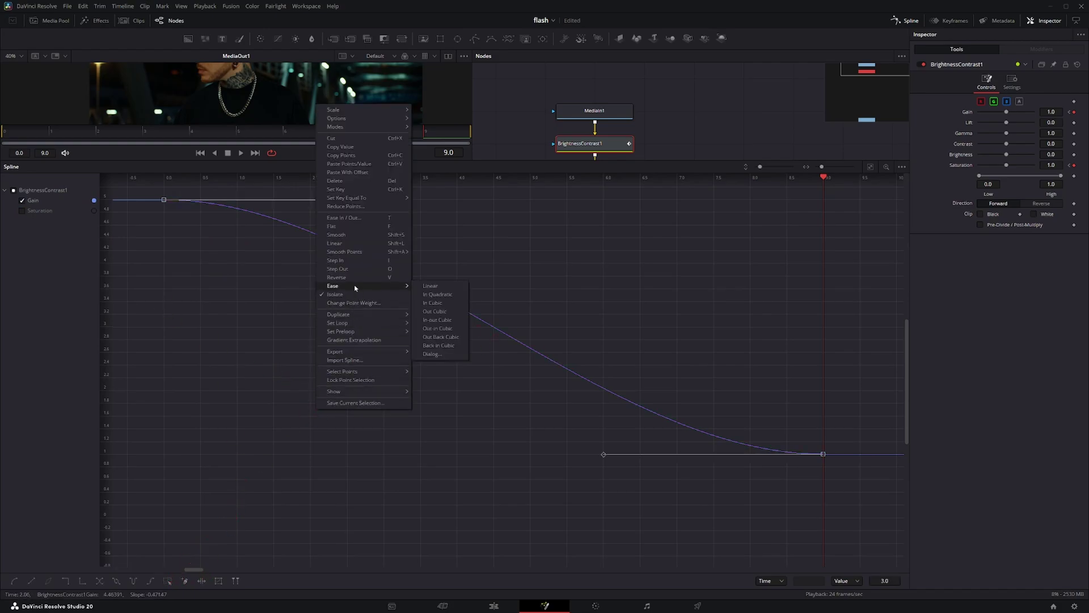
{"action": "left_click", "coordinate": [445, 312]}
Select all Saturation keyframes for easing, then extend the DSLR adjustment clip's end on the timeline
{"action": "left_click", "coordinate": [22, 200]}
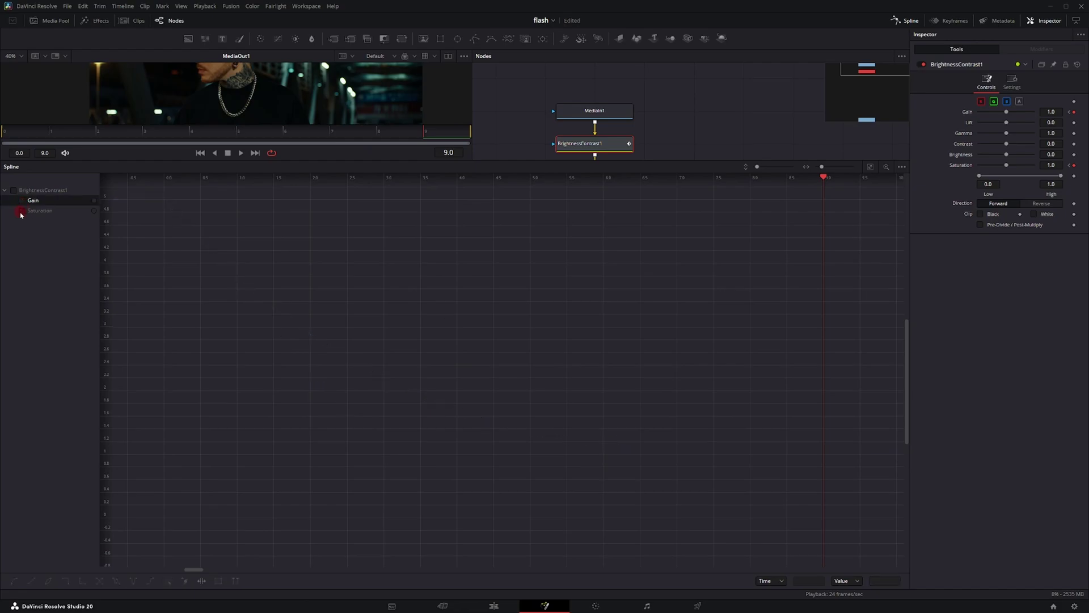
{"action": "left_click", "coordinate": [22, 210]}
{"action": "key", "text": "ctrl+a"}
{"action": "right_click", "coordinate": [290, 328]}
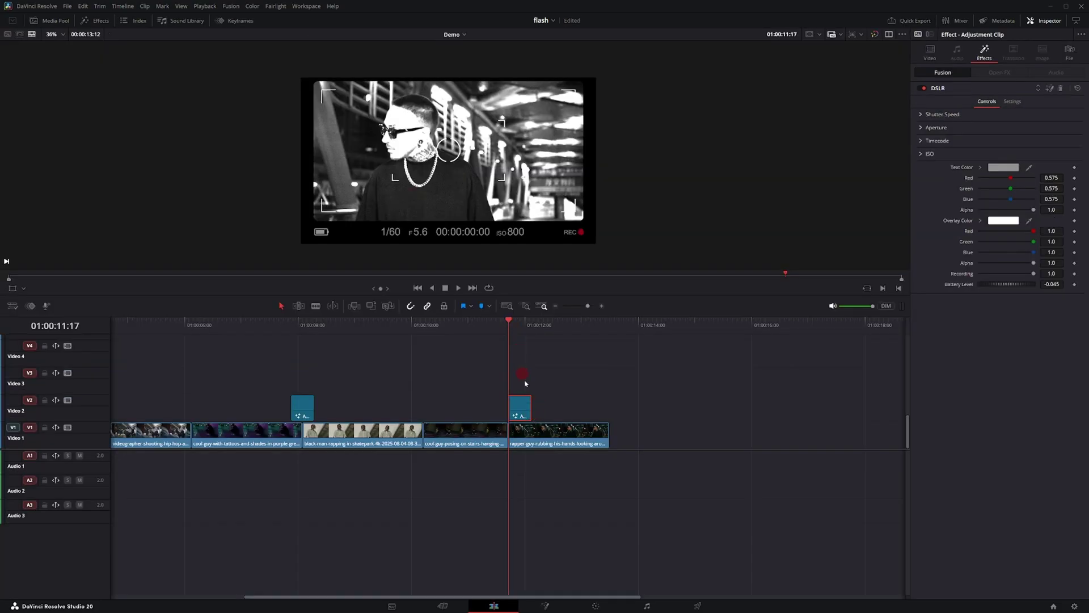
{"action": "left_click", "coordinate": [527, 406]}
{"action": "left_click_drag", "start_coordinate": [528, 405], "coordinate": [562, 395]}
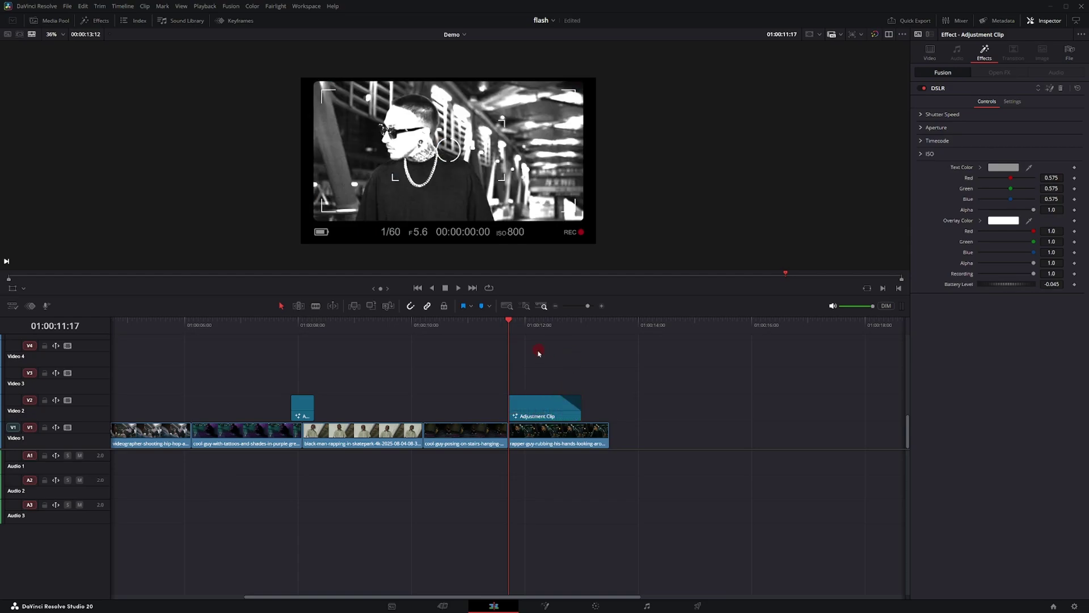
Play the edit from just after the cut in full-screen preview to watch the DSLR flash
{"action": "key", "text": "space"}
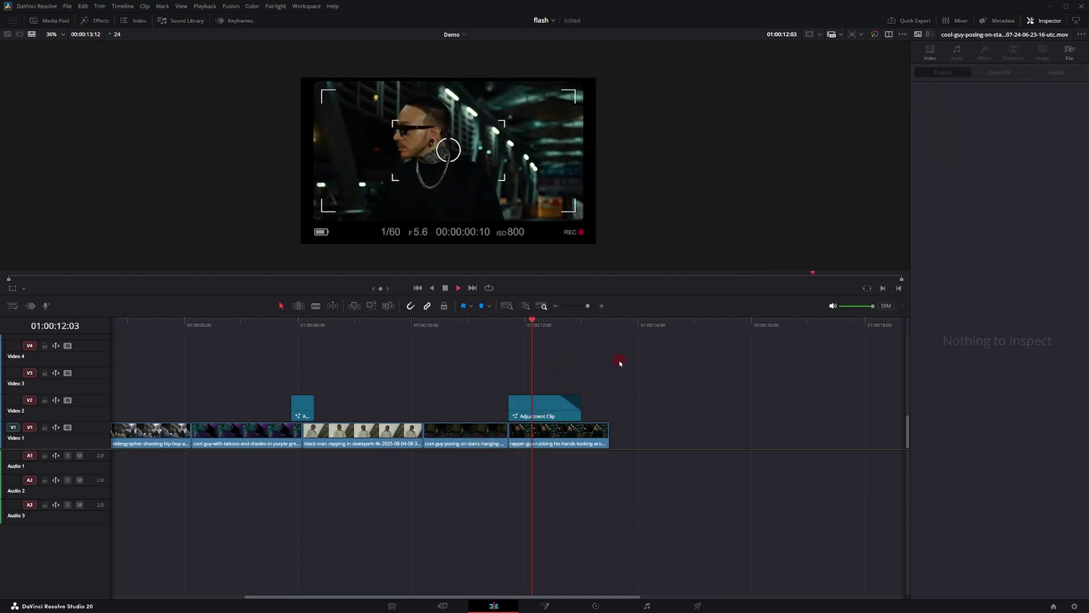
{"action": "left_click", "coordinate": [631, 394]}
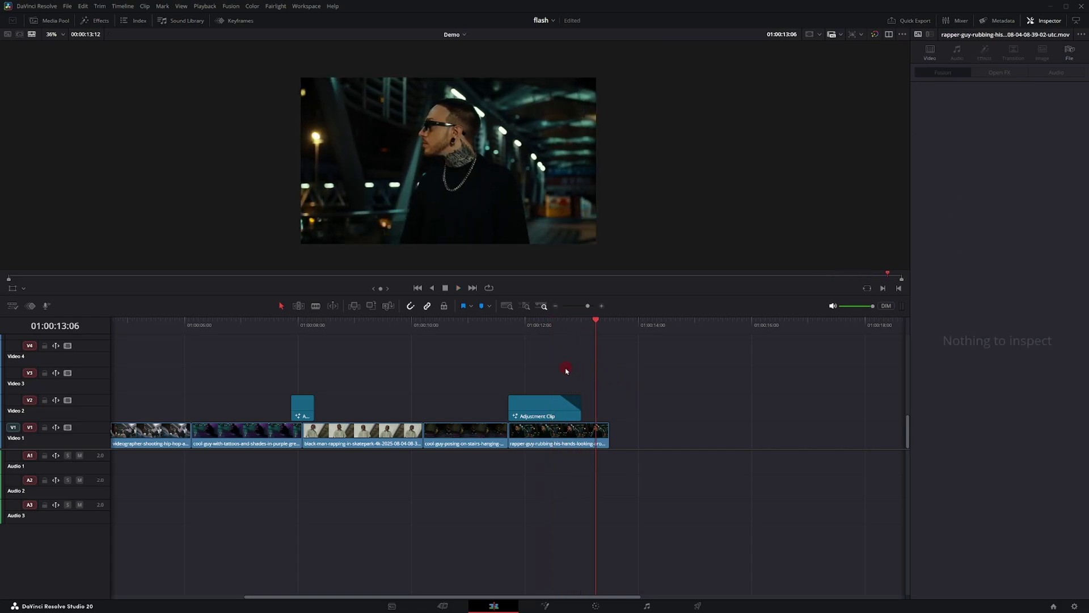
{"action": "left_click", "coordinate": [547, 332]}
{"action": "key", "text": "space"}
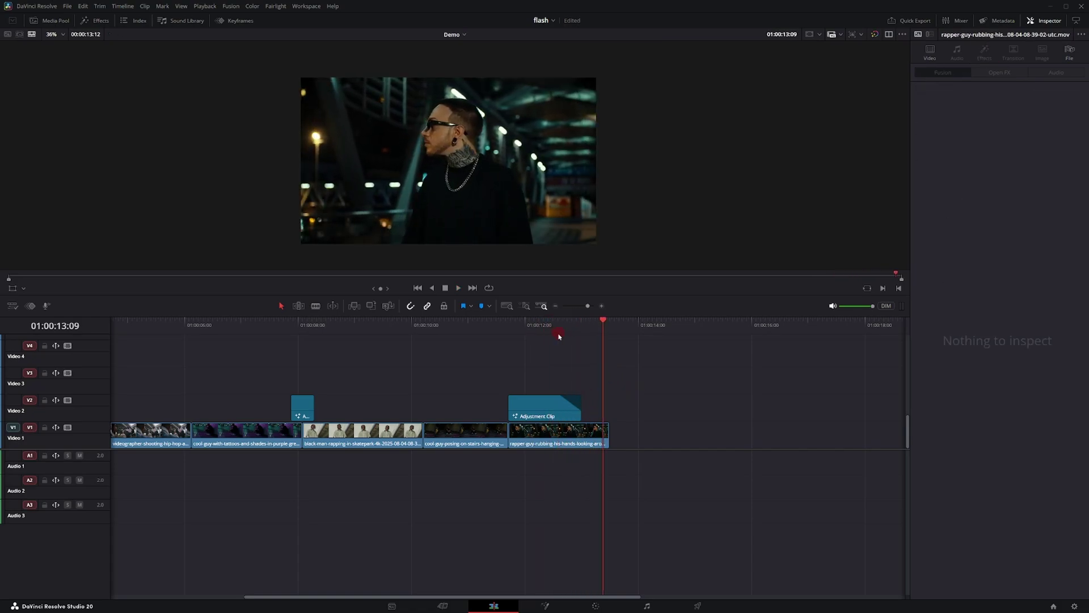